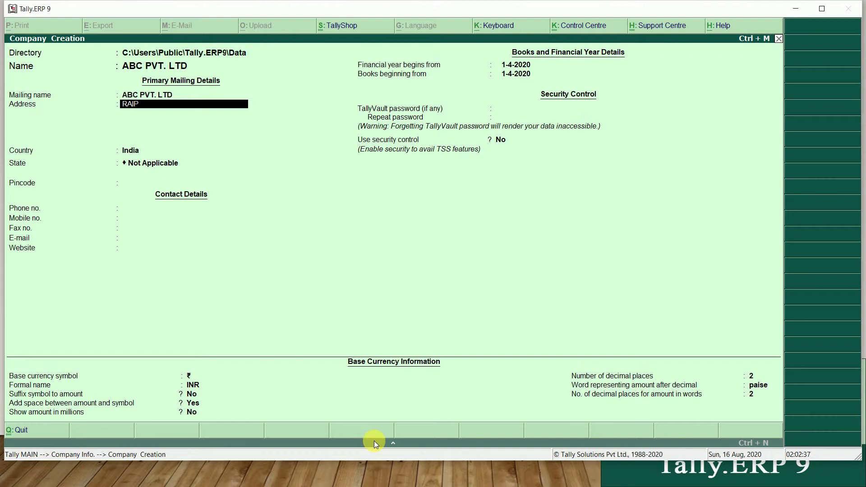
Set country to India and state to Chhattisgarh, accepting the remaining company fields
{"action": "key", "text": "Return"}
{"action": "key", "text": "Return"}
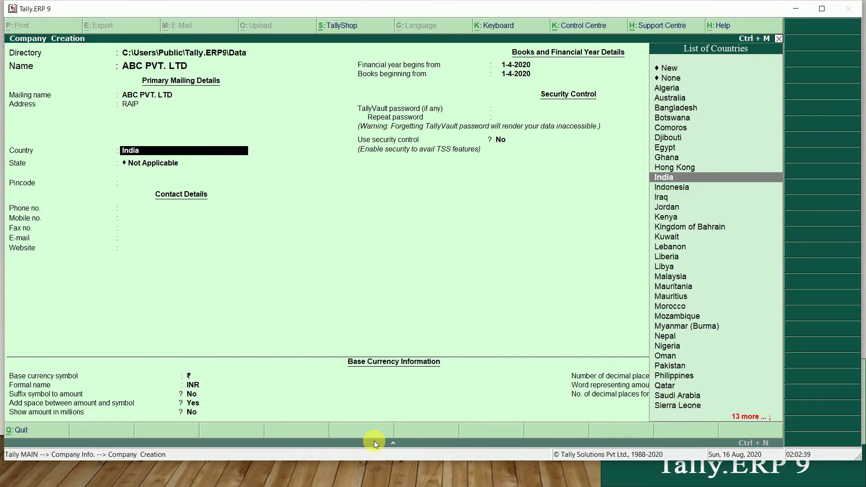
{"action": "key", "text": "Return"}
{"action": "type", "text": "C"}
{"action": "key", "text": "Down"}
{"action": "key", "text": "Down"}
{"action": "key", "text": "Return"}
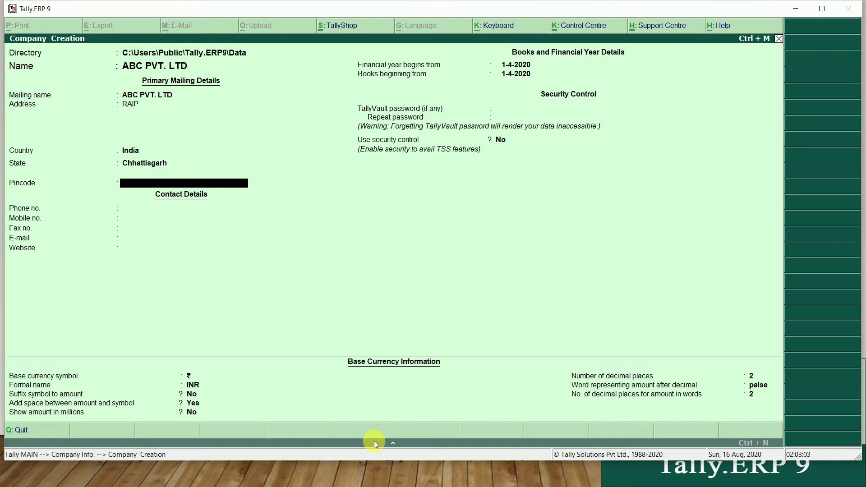
{"action": "key", "text": "Return"}
{"action": "key", "text": "Return"}
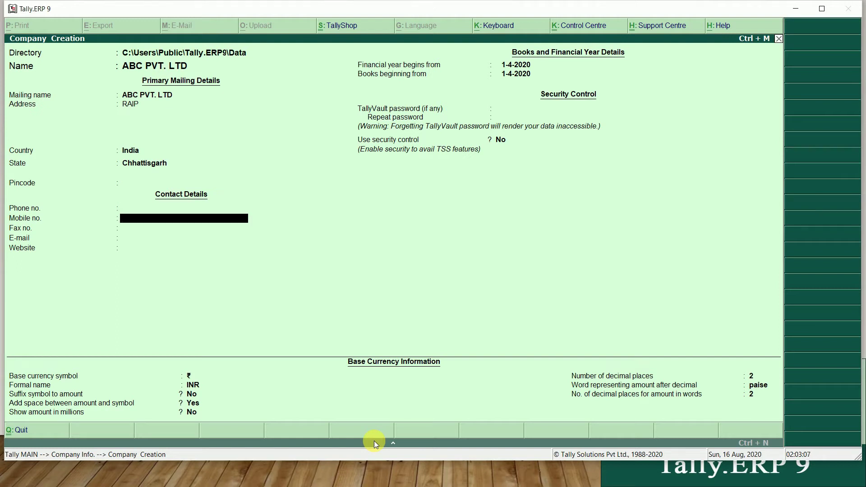
{"action": "key", "text": "Return"}
{"action": "key", "text": "Return"}
{"action": "key", "text": "Return"}
{"action": "key", "text": "Return"}
{"action": "key", "text": "Return"}
{"action": "key", "text": "Return"}
{"action": "key", "text": "Return"}
{"action": "key", "text": "Return"}
{"action": "key", "text": "Return"}
{"action": "key", "text": "Return"}
{"action": "key", "text": "Return"}
{"action": "key", "text": "Return"}
{"action": "key", "text": "Return"}
{"action": "key", "text": "Return"}
{"action": "key", "text": "Return"}
{"action": "key", "text": "Return"}
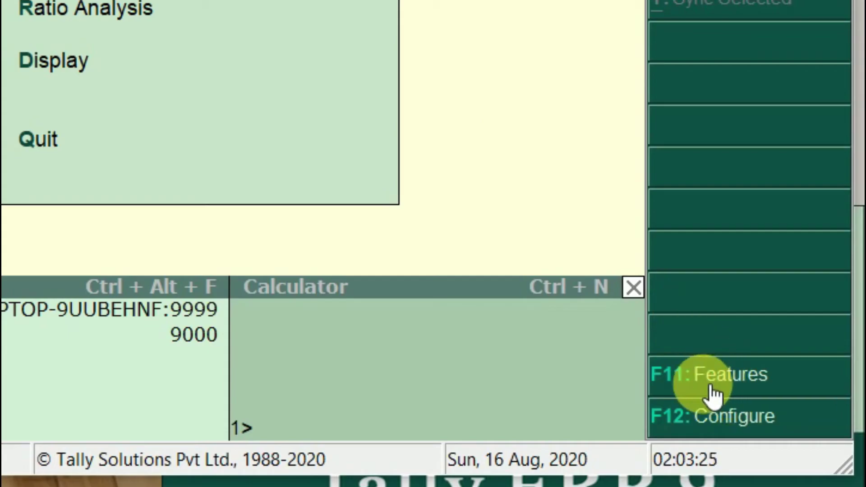
Set Enable GST to Yes under Statutory & Taxation features and open Set/alter GST details
{"action": "left_click", "coordinate": [712, 391]}
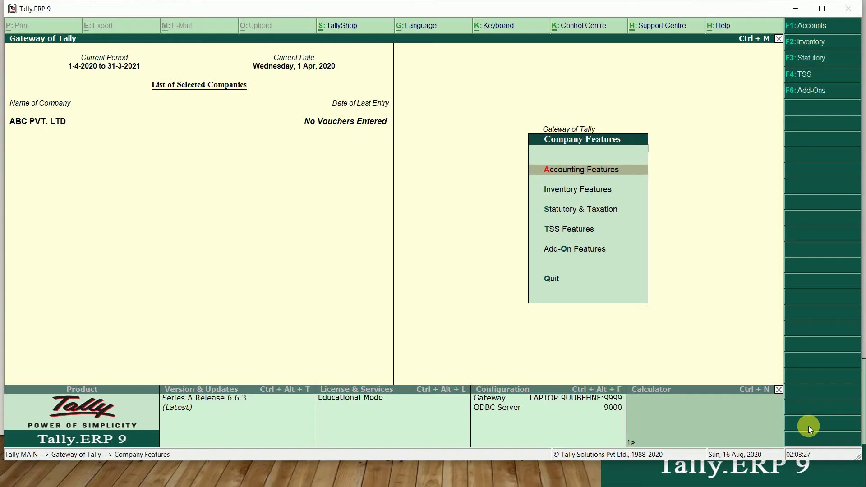
{"action": "key", "text": "F3"}
{"action": "left_click", "coordinate": [597, 211]}
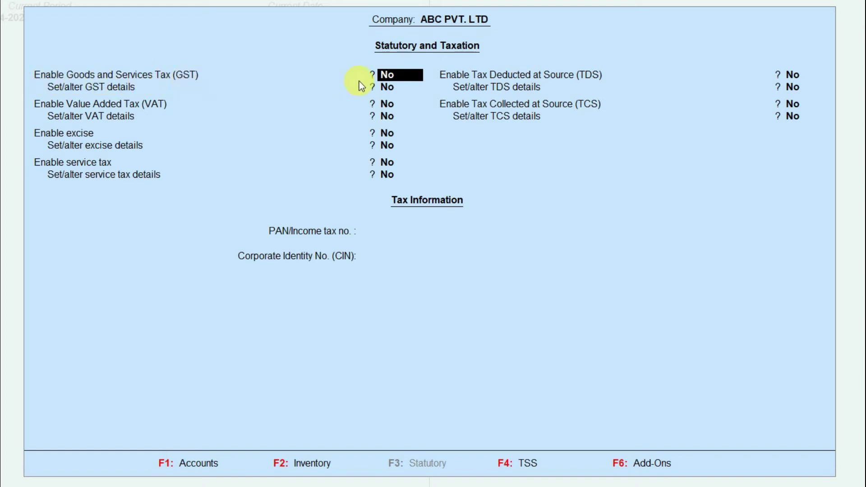
{"action": "type", "text": "Y"}
{"action": "key", "text": "Return"}
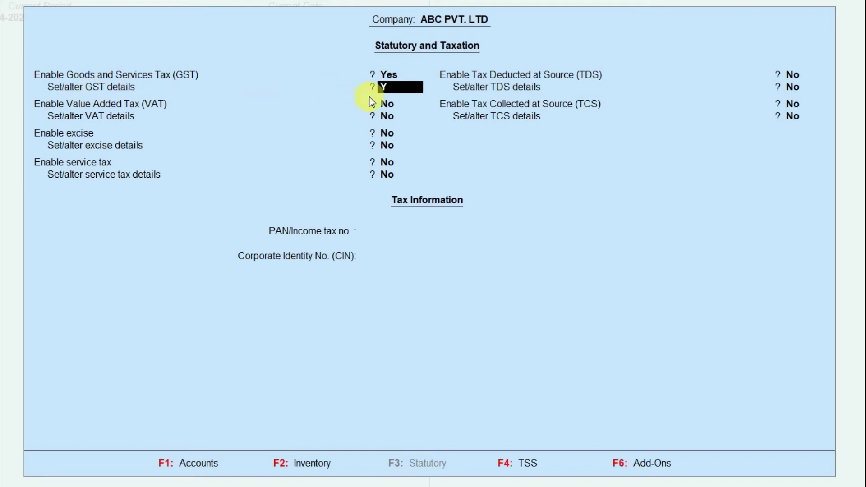
{"action": "key", "text": "Return"}
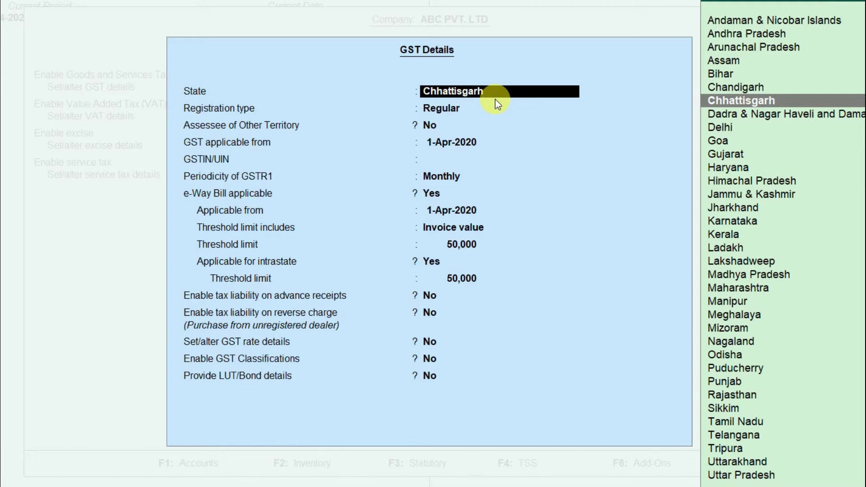
Accept Chhattisgarh as the GST state and Regular as the registration type
{"action": "key", "text": "Return"}
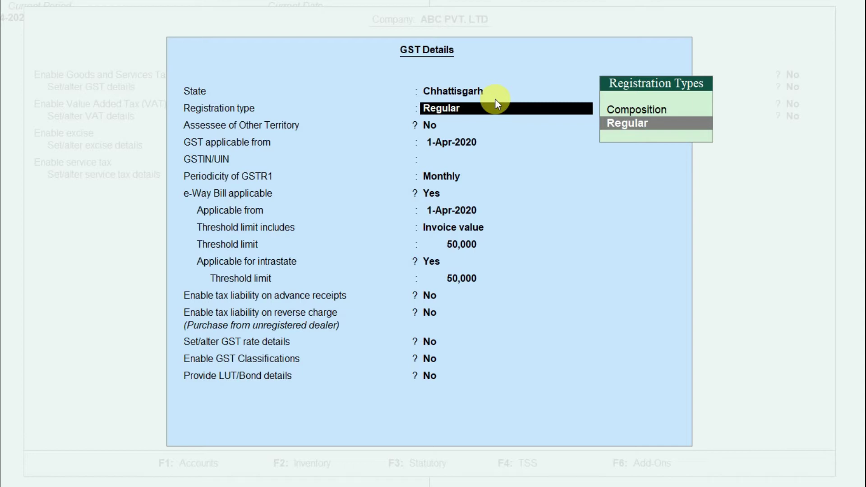
{"action": "key", "text": "Up"}
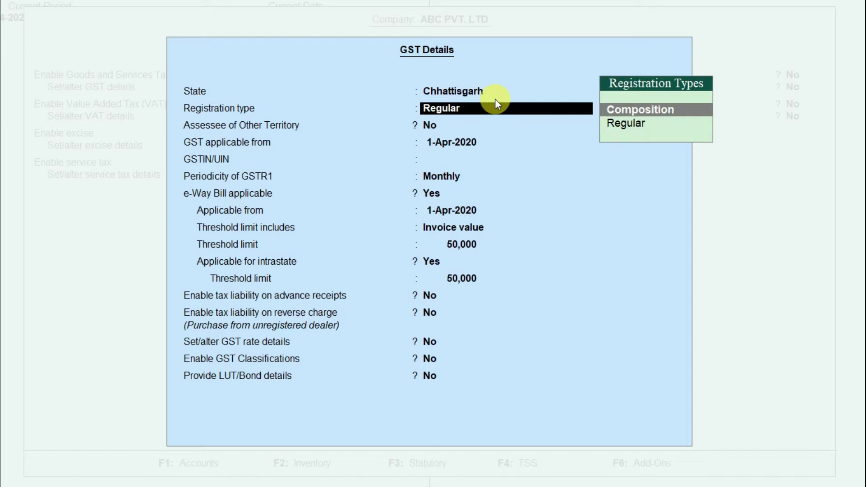
{"action": "key", "text": "Down"}
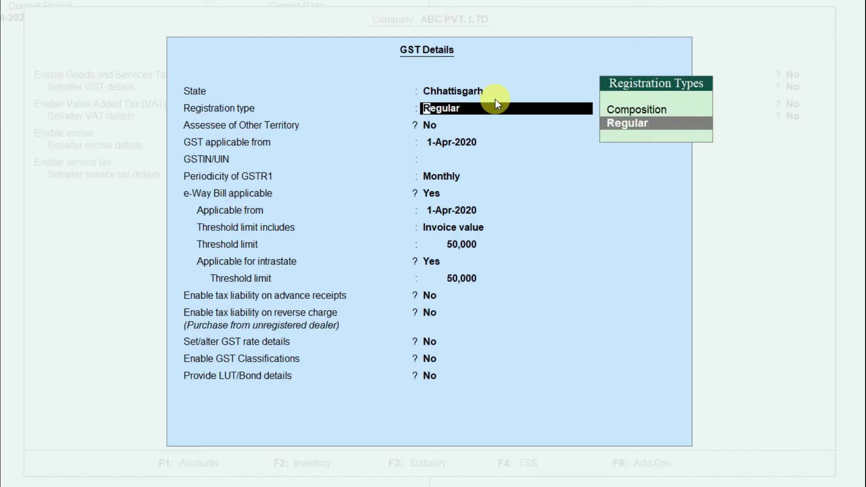
{"action": "key", "text": "Return"}
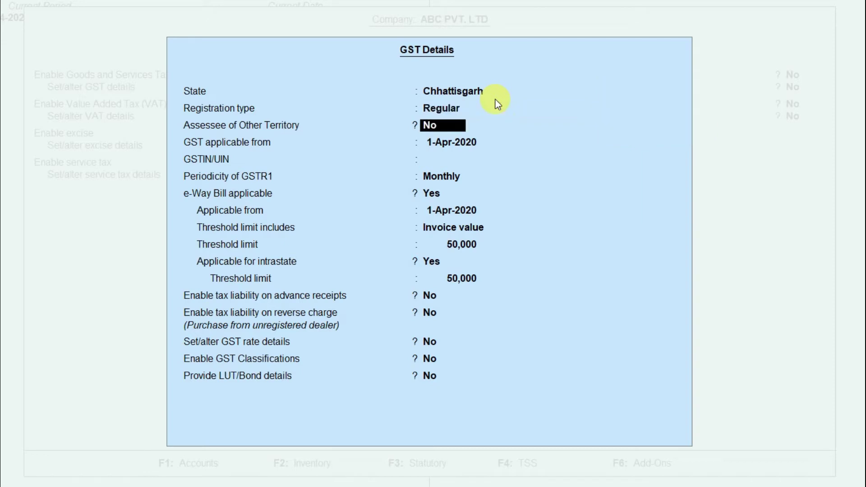
Try Composition registration, then revert to Regular and move to the GST applicable date
{"action": "key", "text": "BackSpace"}
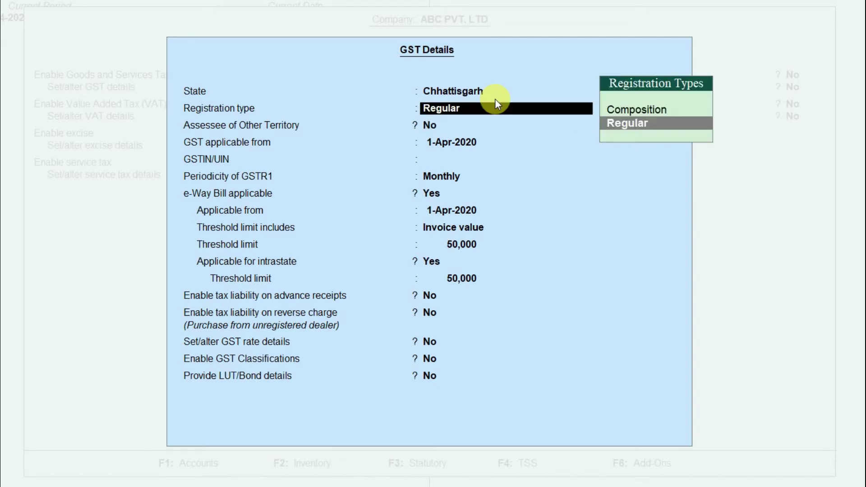
{"action": "key", "text": "Up"}
{"action": "key", "text": "Return"}
{"action": "key", "text": "n"}
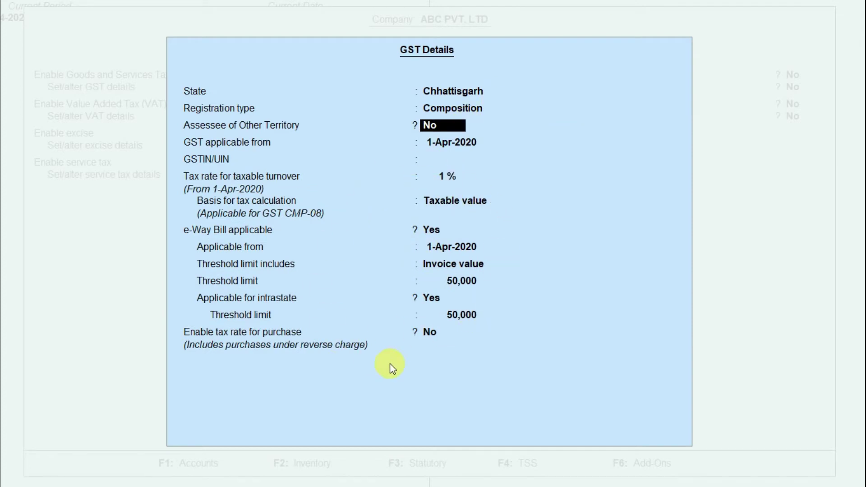
{"action": "key", "text": "Up"}
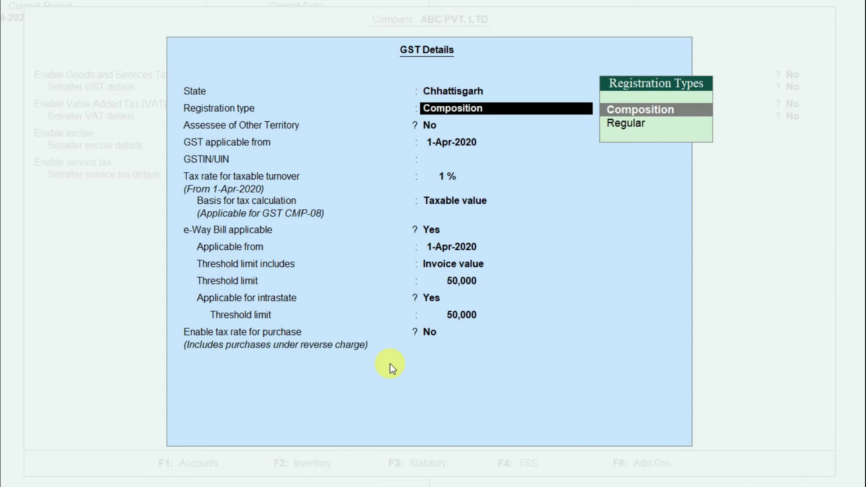
{"action": "key", "text": "Down"}
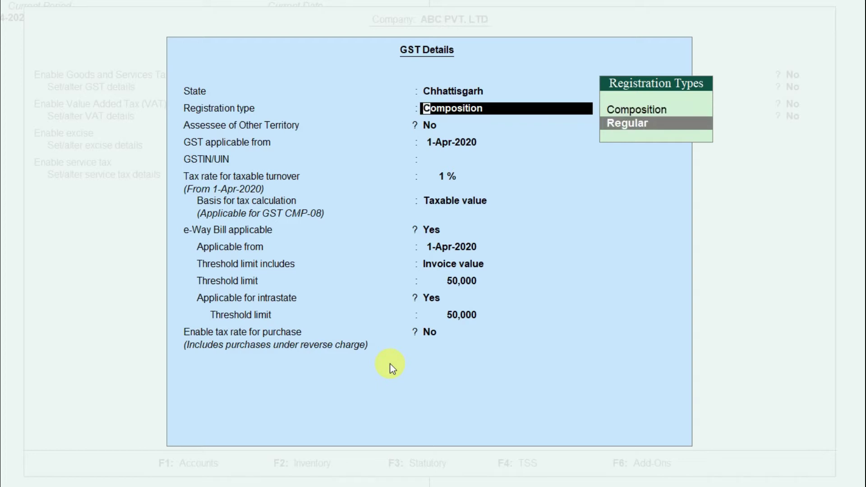
{"action": "key", "text": "Return"}
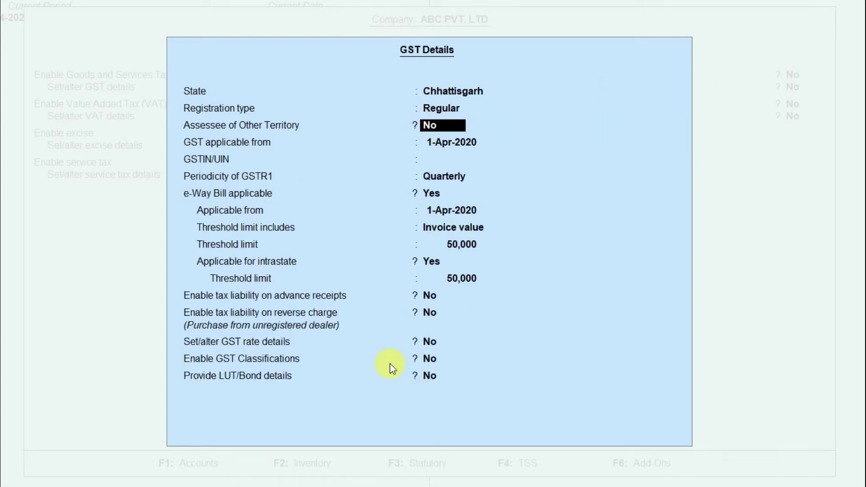
{"action": "key", "text": "Return"}
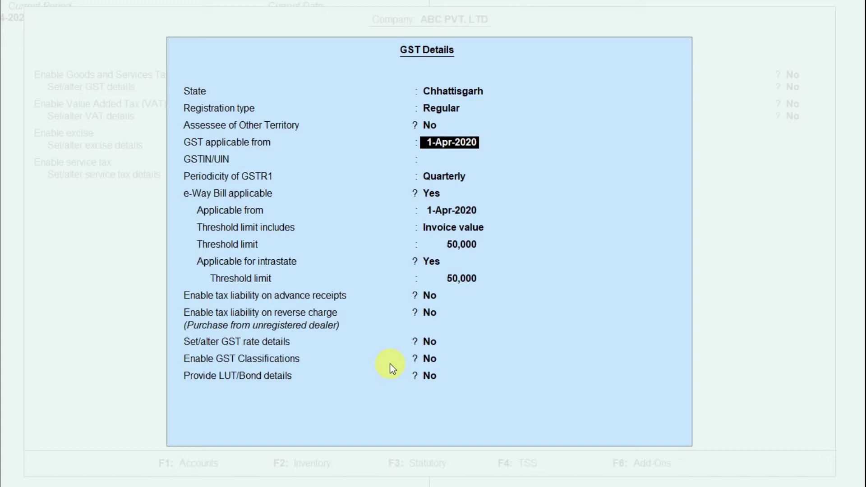
Keep the applicable date and enter the company's GSTIN in GSTIN/UIN
{"action": "key", "text": "Return"}
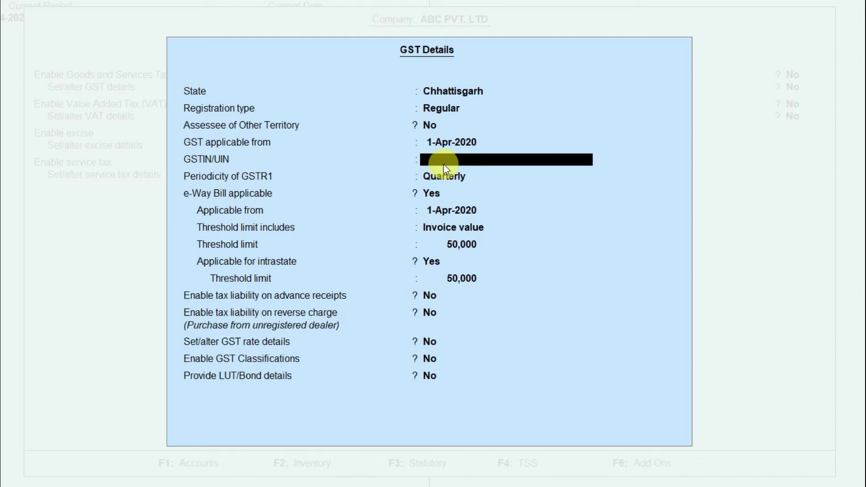
{"action": "key", "text": "Return"}
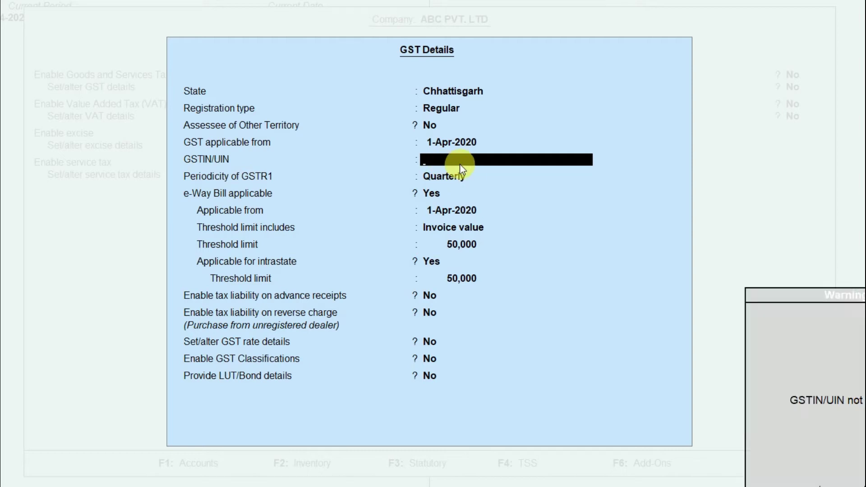
{"action": "key", "text": "Return"}
{"action": "key", "text": "BackSpace"}
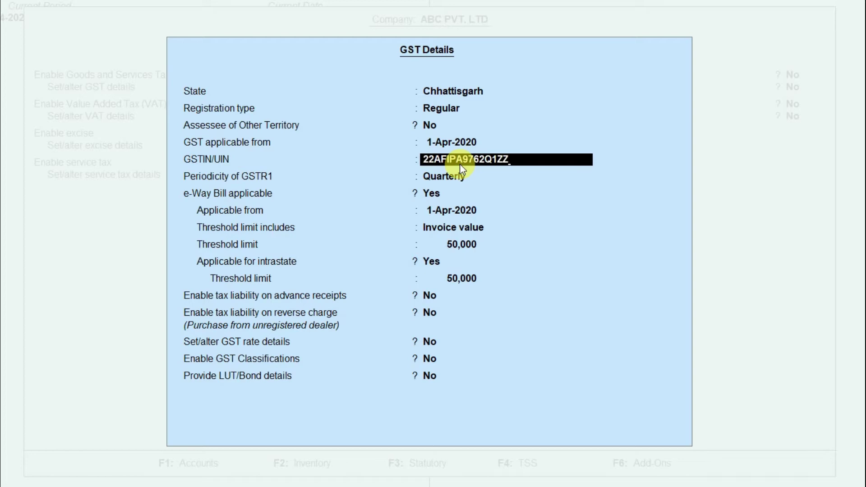
{"action": "key", "text": "Return"}
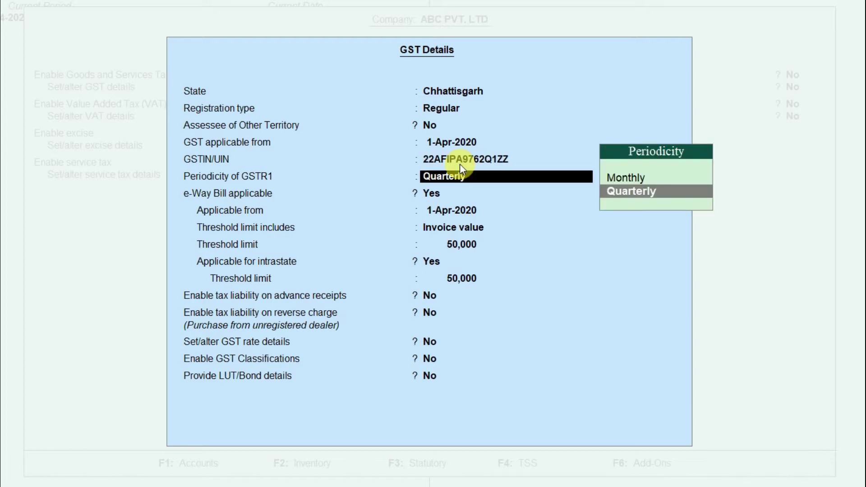
Set the GSTR1 filing periodicity to Monthly
{"action": "key", "text": "Up"}
{"action": "key", "text": "Down"}
{"action": "key", "text": "Up"}
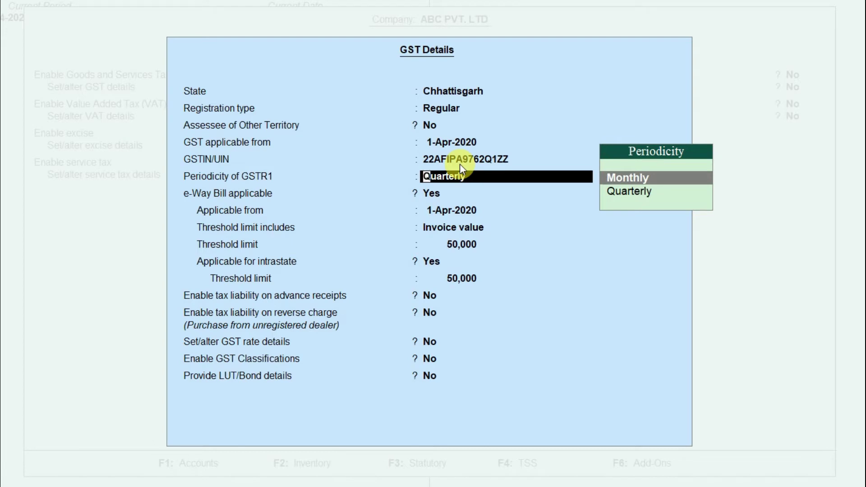
{"action": "key", "text": "Down"}
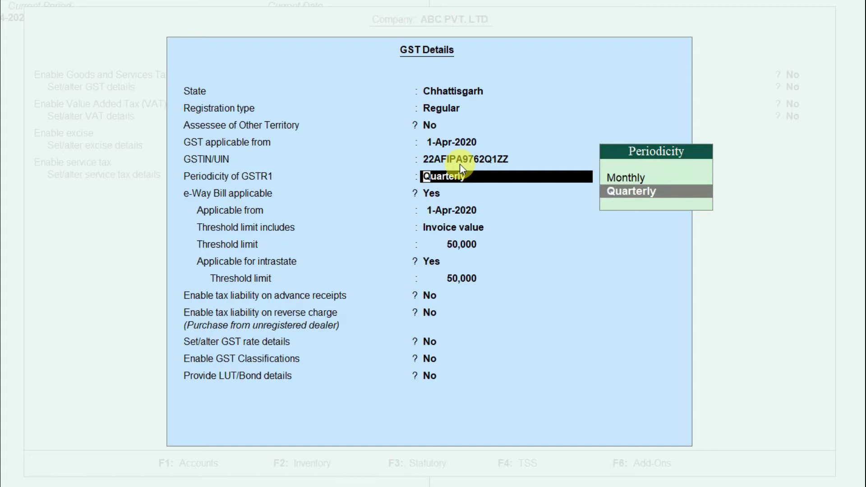
{"action": "key", "text": "Up"}
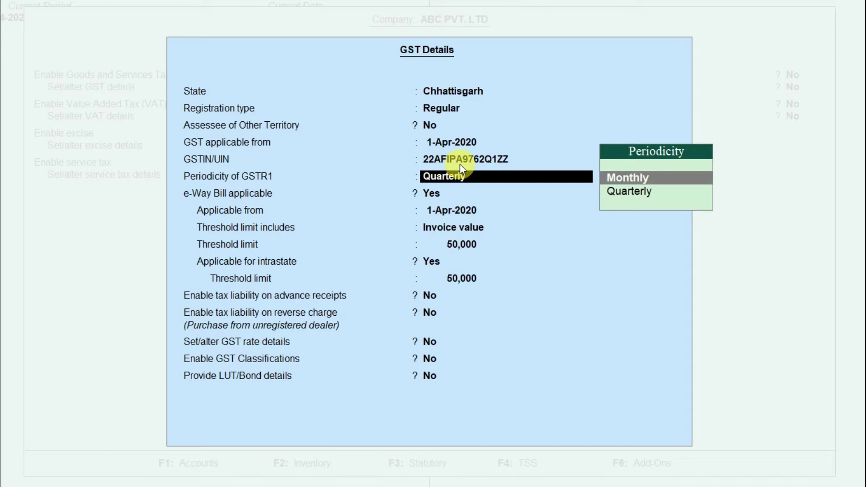
{"action": "key", "text": "Return"}
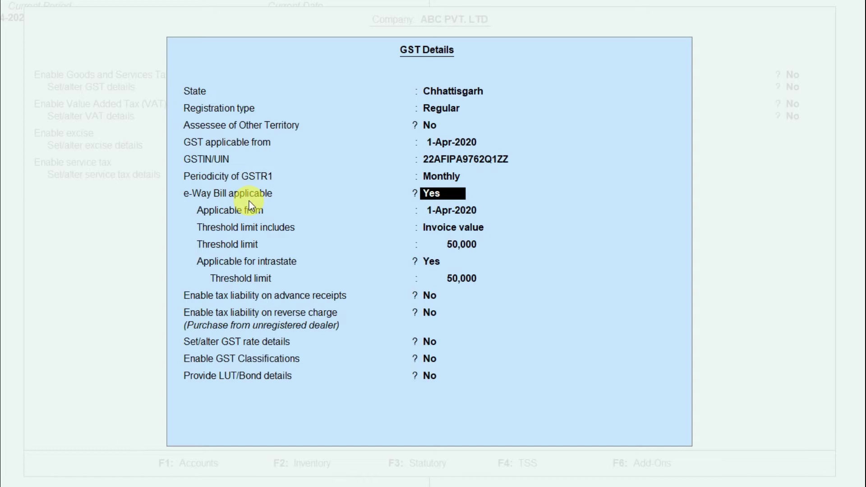
Keep e-Way Bill on invoice value with 50,000 threshold, applicable intrastate with 50,000 limit
{"action": "key", "text": "Return"}
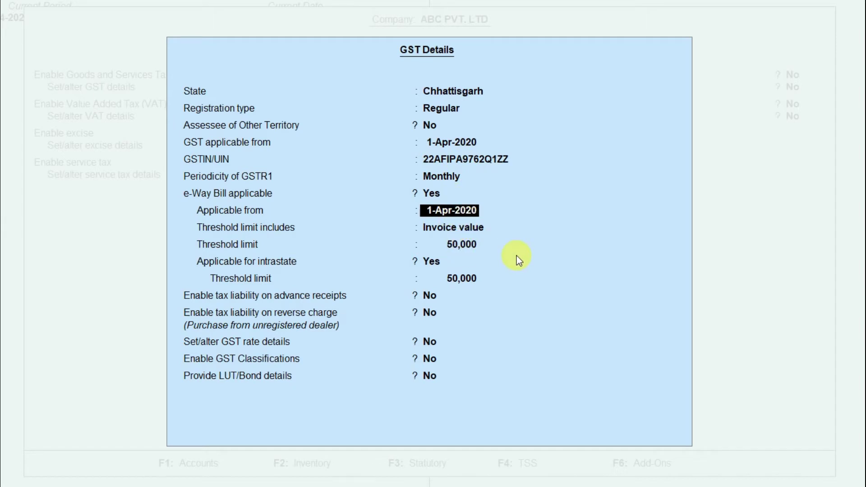
{"action": "key", "text": "Return"}
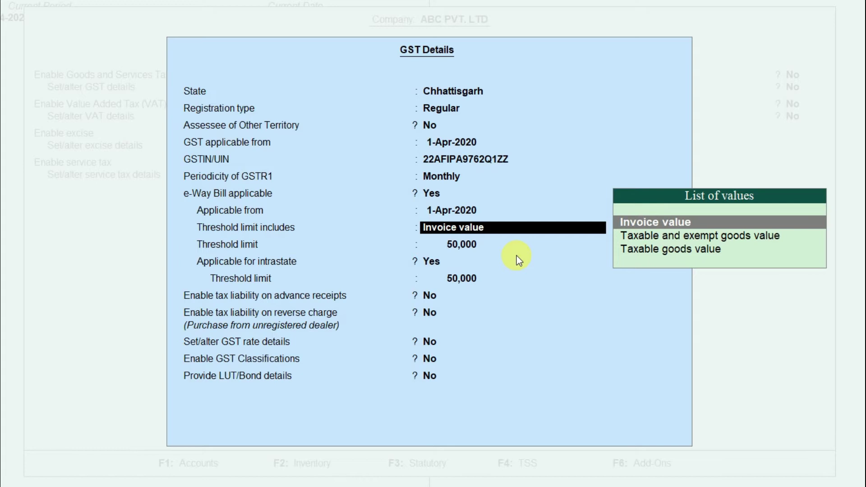
{"action": "key", "text": "Return"}
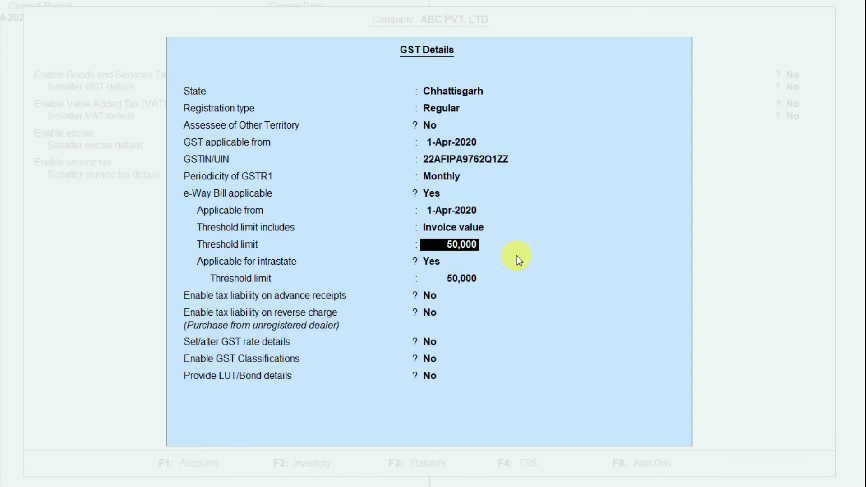
{"action": "key", "text": "Return"}
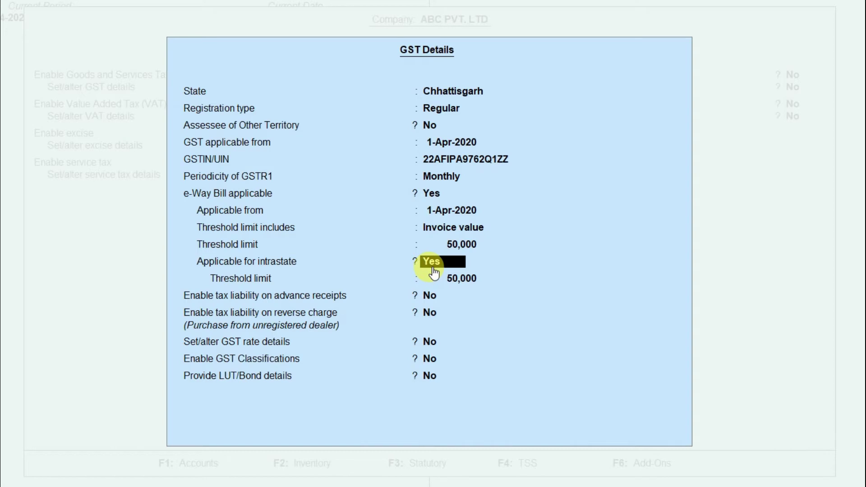
{"action": "key", "text": "Return"}
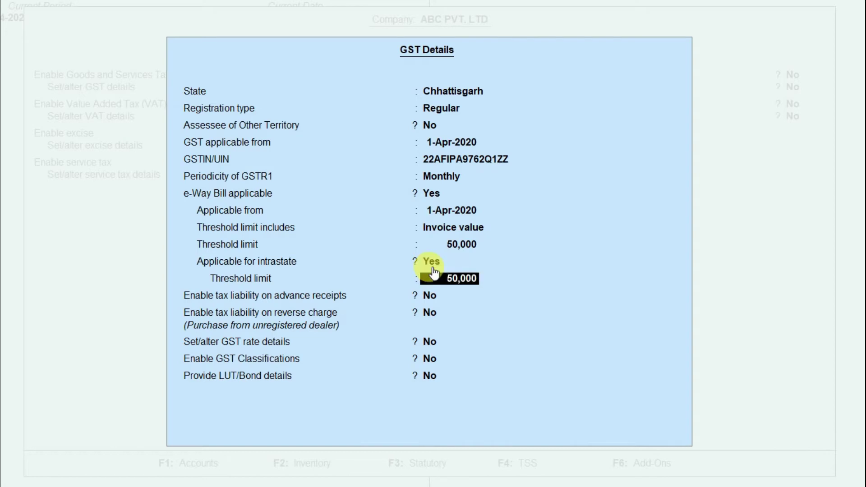
{"action": "key", "text": "Return"}
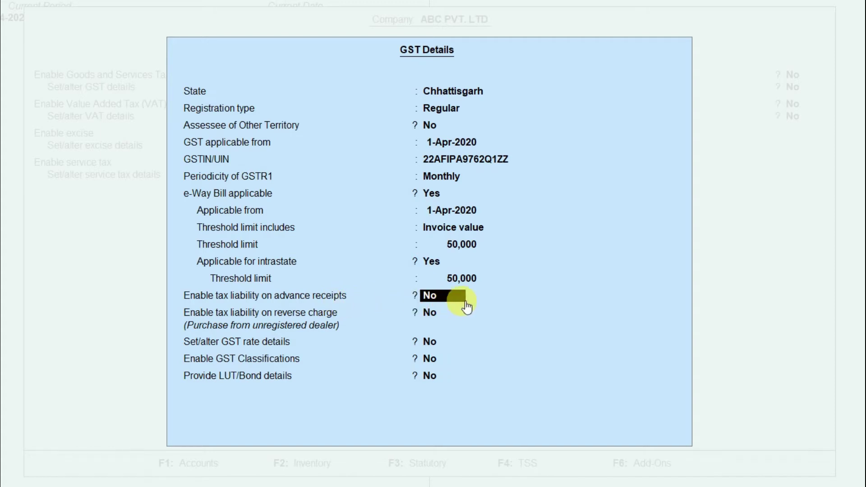
Leave advance-receipt tax liability at No and set reverse charge tax liability to Yes
{"action": "key", "text": "Return"}
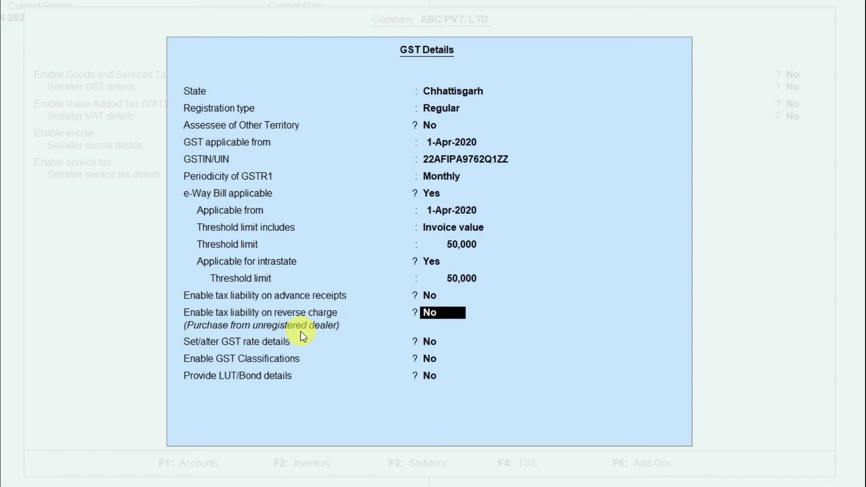
{"action": "type", "text": "Y"}
{"action": "key", "text": "Return"}
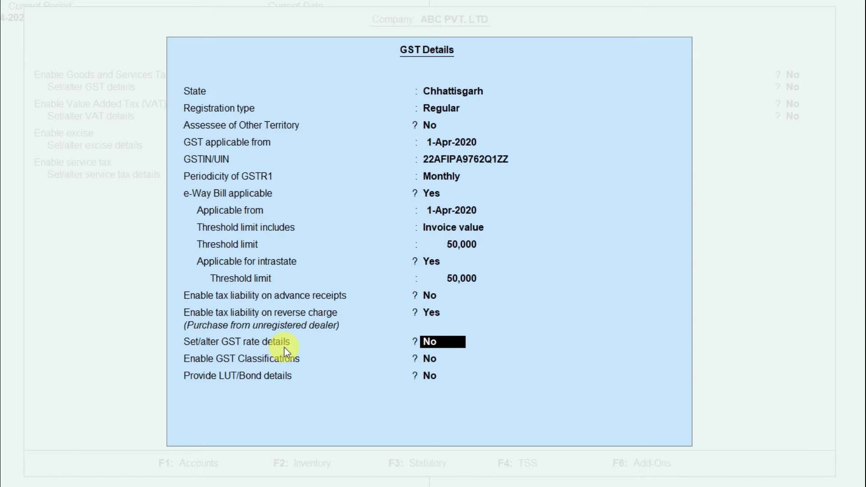
Try GST rate details with Taxable taxability, then set GST rate details back to No
{"action": "type", "text": "y"}
{"action": "key", "text": "Return"}
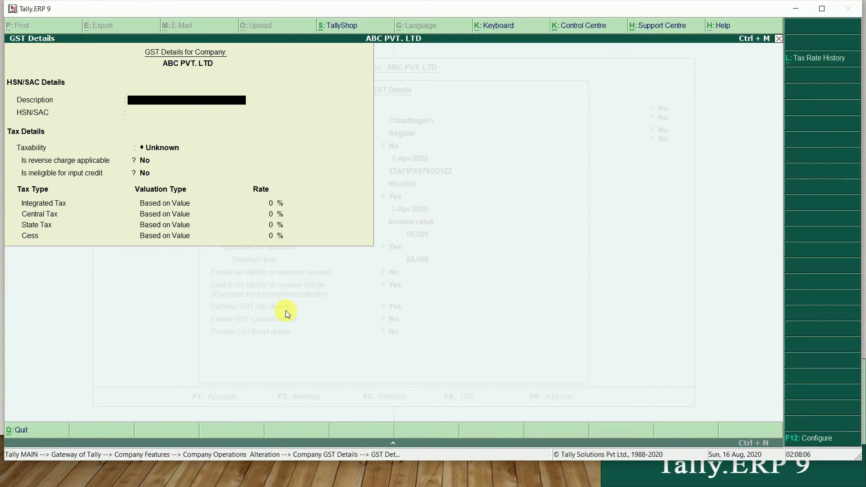
{"action": "key", "text": "Return"}
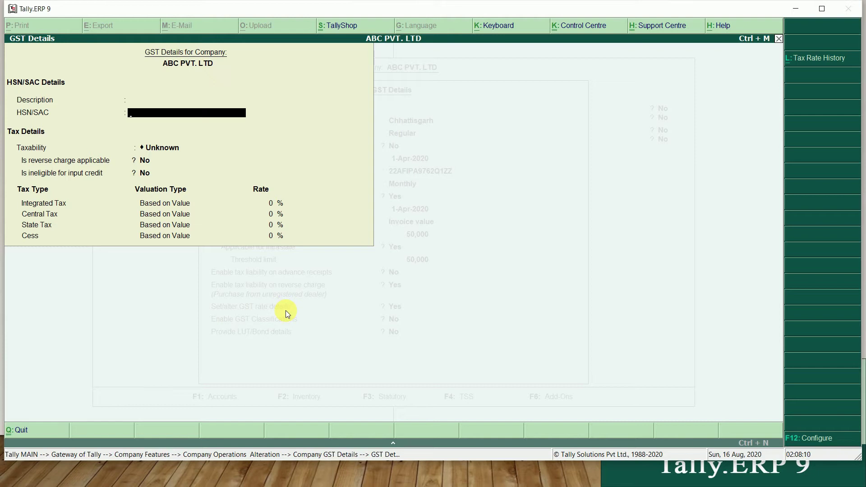
{"action": "key", "text": "Return"}
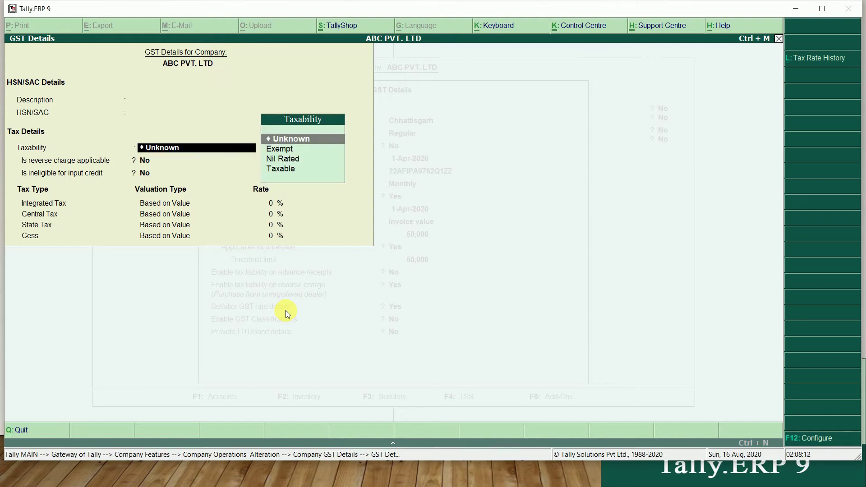
{"action": "key", "text": "Down"}
{"action": "key", "text": "Down"}
{"action": "key", "text": "Down"}
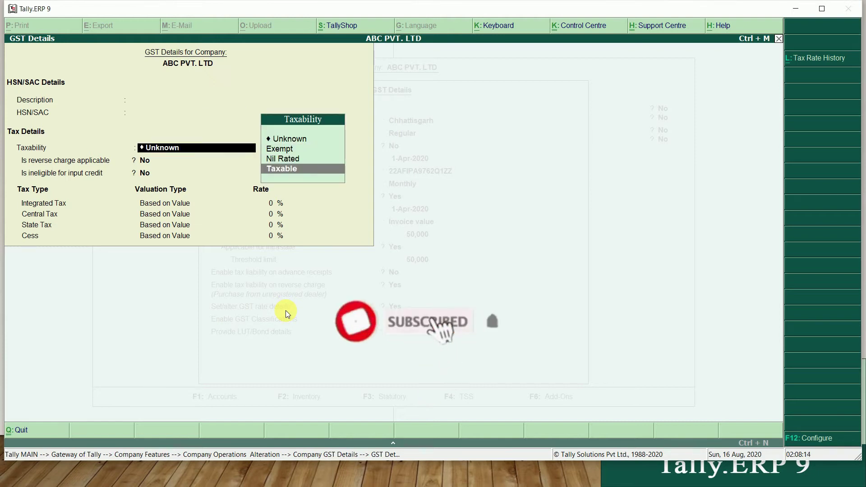
{"action": "key", "text": "Return"}
{"action": "key", "text": "Return"}
{"action": "key", "text": "Return"}
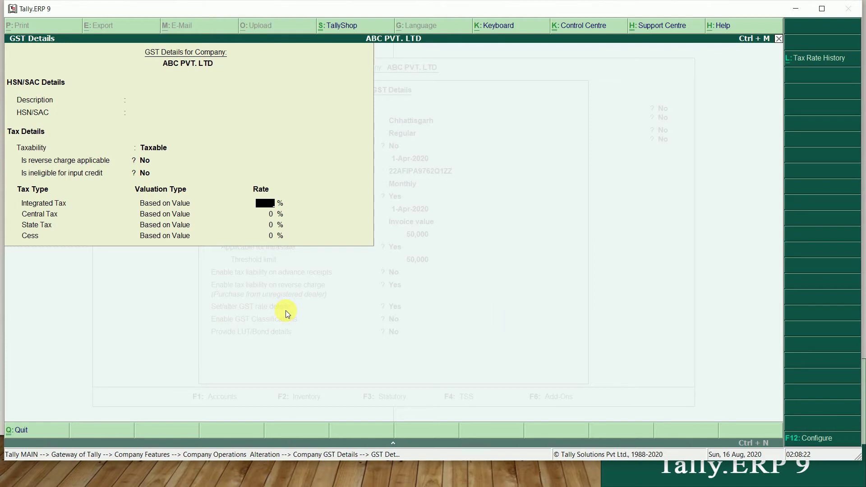
{"action": "key", "text": "Escape"}
{"action": "key", "text": "Return"}
{"action": "type", "text": "N"}
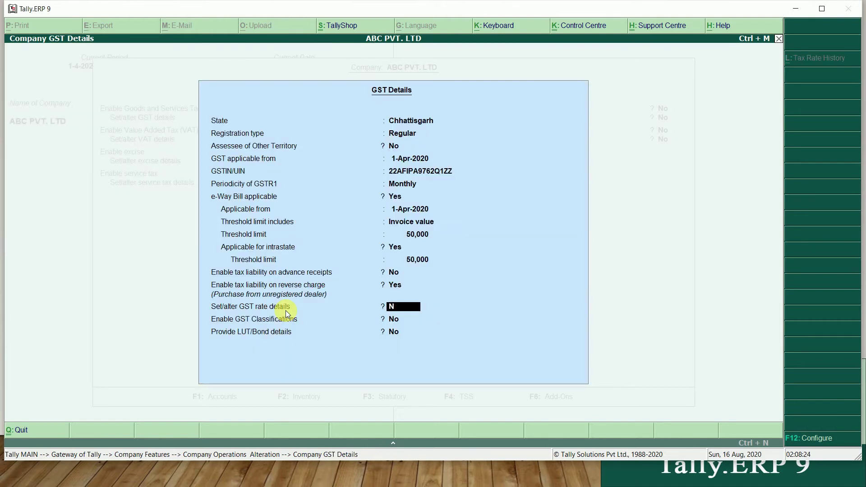
{"action": "key", "text": "Return"}
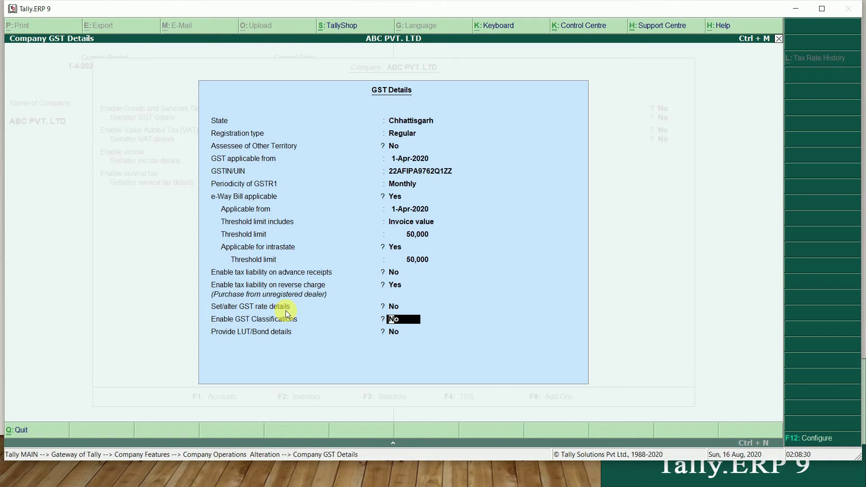
Keep GST Classifications off and accept the GST Details and statutory alteration
{"action": "key", "text": "Return"}
{"action": "key", "text": "Return"}
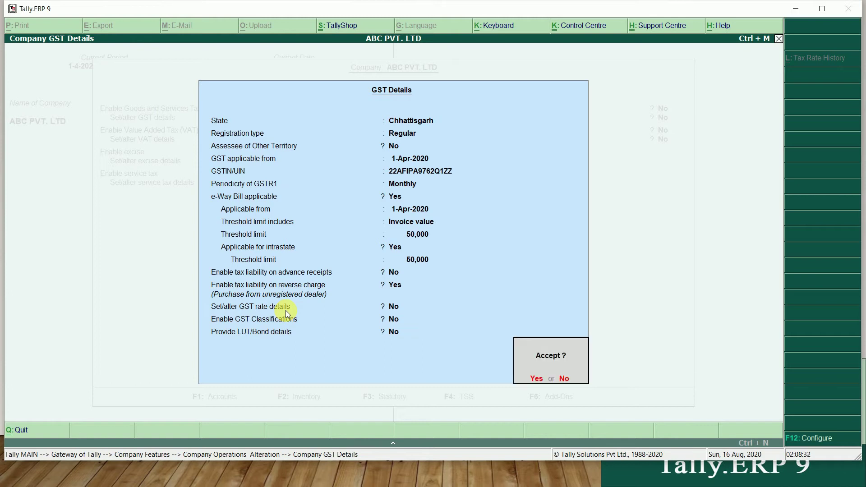
{"action": "key", "text": "Return"}
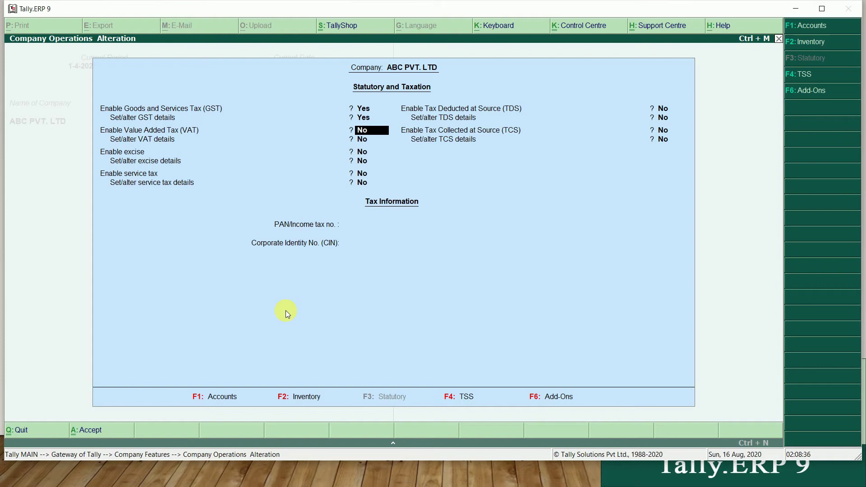
{"action": "key", "text": "Return"}
{"action": "key", "text": "Return"}
{"action": "key", "text": "Return"}
{"action": "key", "text": "Return"}
{"action": "key", "text": "Return"}
{"action": "key", "text": "Return"}
{"action": "key", "text": "Return"}
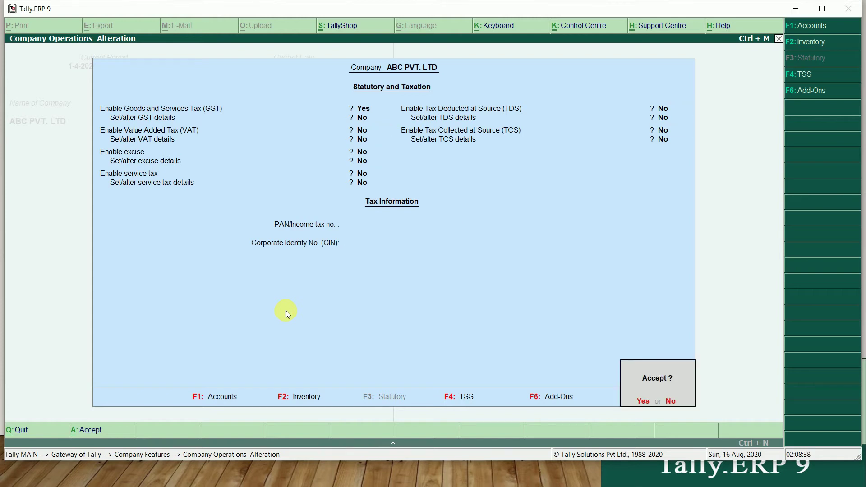
{"action": "key", "text": "Return"}
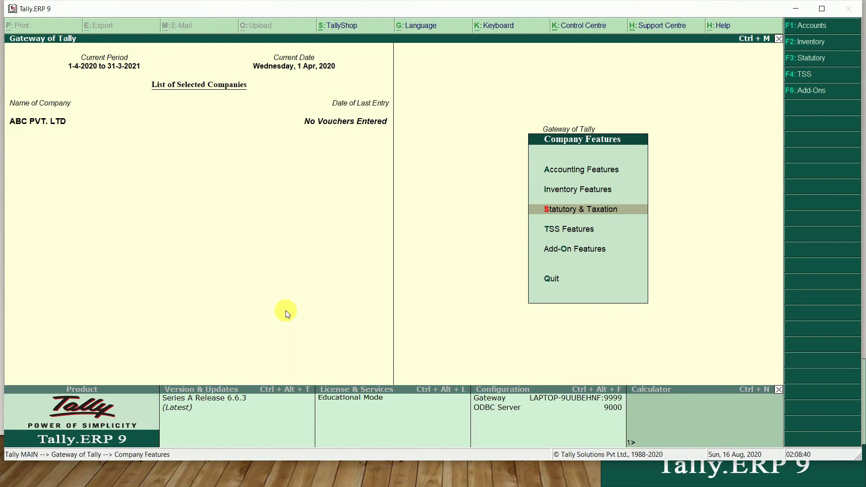
{"action": "key", "text": "Escape"}
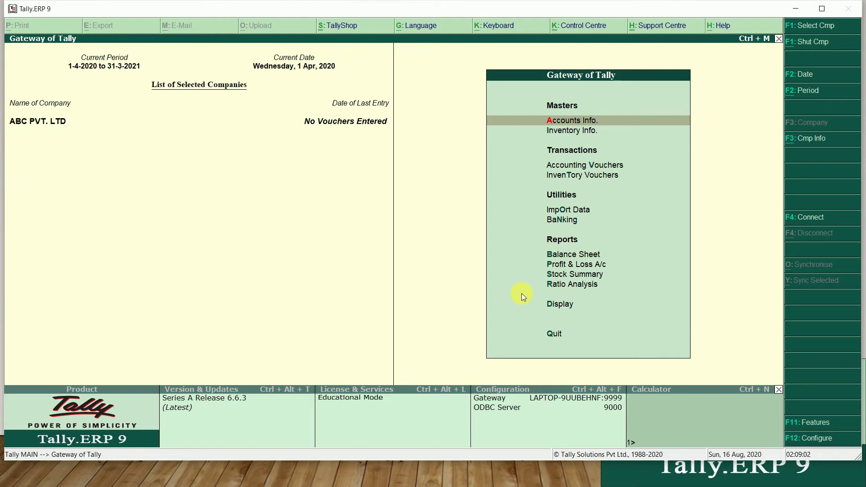
Go to Accounts Info > Ledgers > Create for a blank ledger
{"action": "key", "text": "Return"}
{"action": "key", "text": "Down"}
{"action": "key", "text": "Return"}
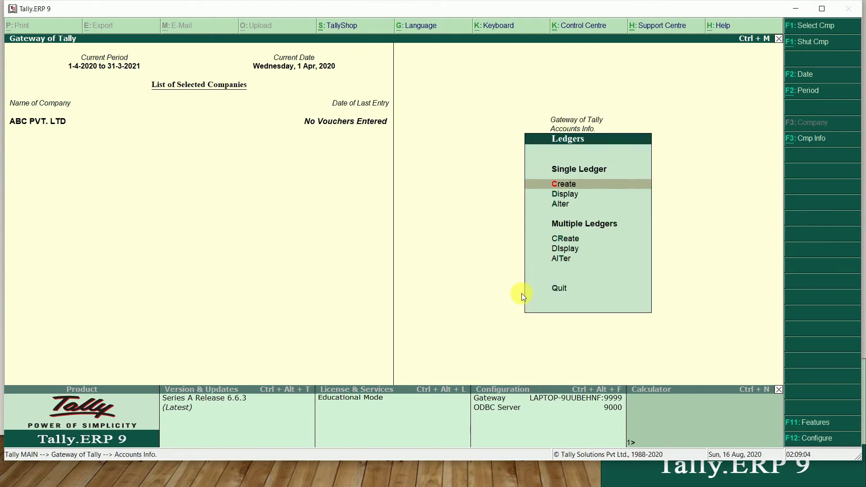
{"action": "key", "text": "Return"}
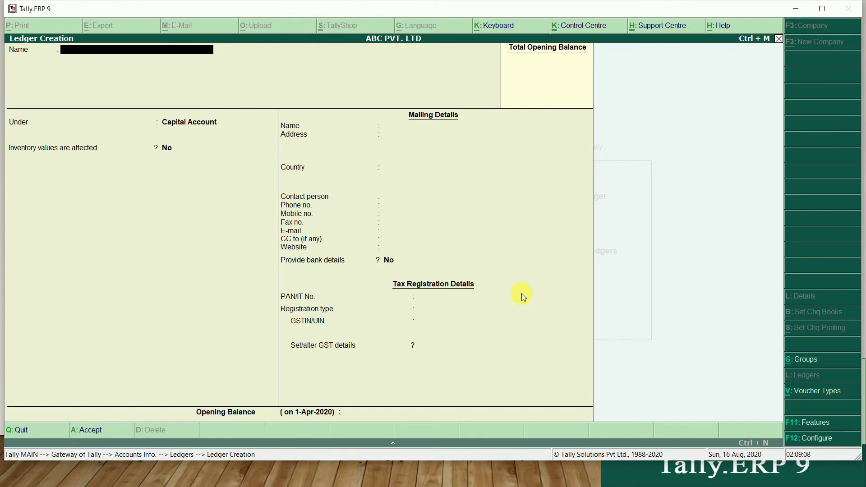
Name the ledger after the supplier's contact person and place it under Sundry Creditors
{"action": "type", "text": "MR AMANN"}
{"action": "key", "text": "BackSpace"}
{"action": "key", "text": "BackSpace"}
{"action": "type", "text": "N"}
{"action": "key", "text": "Return"}
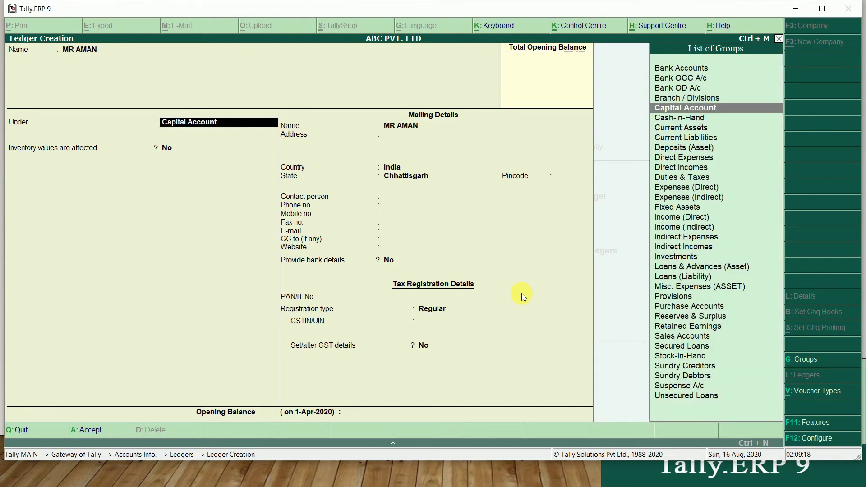
{"action": "type", "text": "CR"}
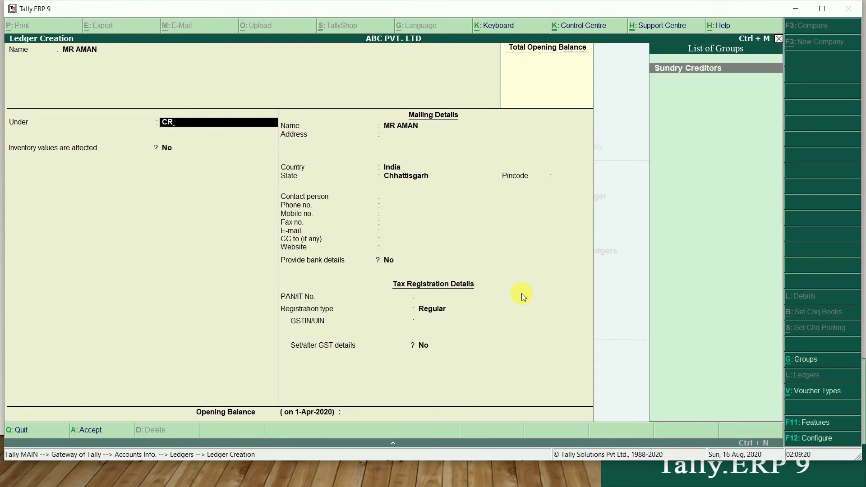
{"action": "key", "text": "Return"}
{"action": "key", "text": "Return"}
{"action": "key", "text": "Return"}
{"action": "key", "text": "Return"}
{"action": "key", "text": "Return"}
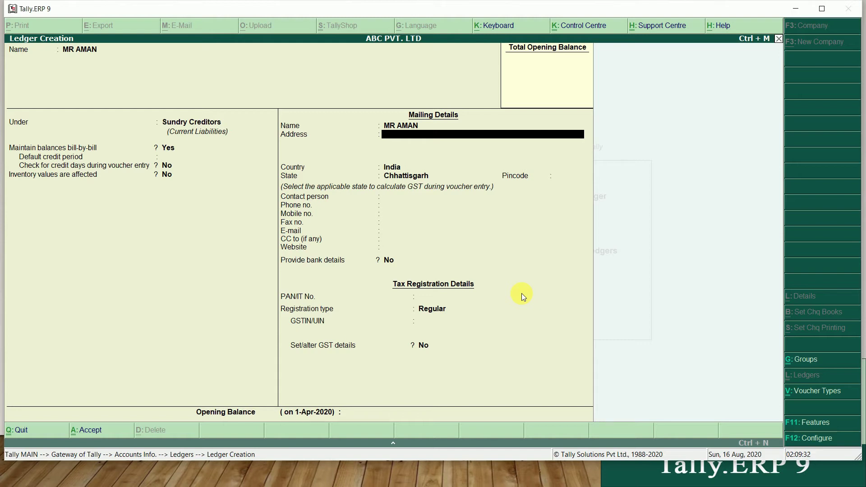
Set the ledger's state to Chhattisgarh, leaving contact and bank fields empty
{"action": "key", "text": "Return"}
{"action": "key", "text": "Return"}
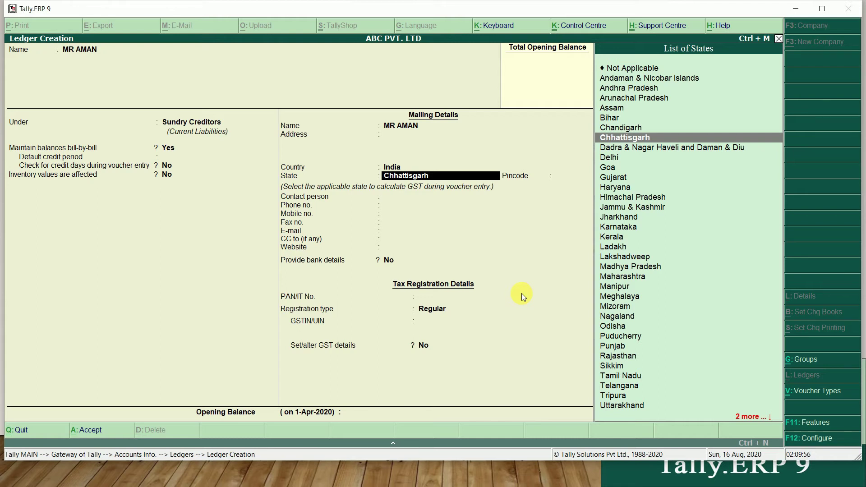
{"action": "key", "text": "Return"}
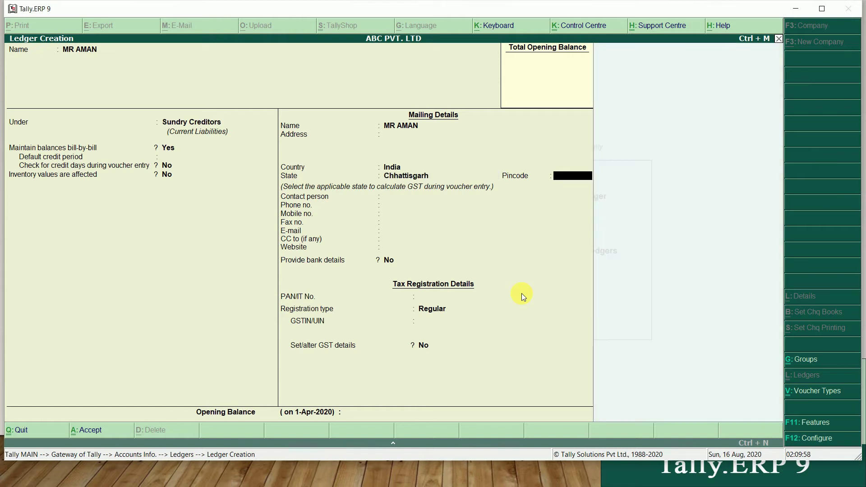
{"action": "key", "text": "Return"}
{"action": "key", "text": "Return"}
{"action": "key", "text": "Return"}
{"action": "key", "text": "Return"}
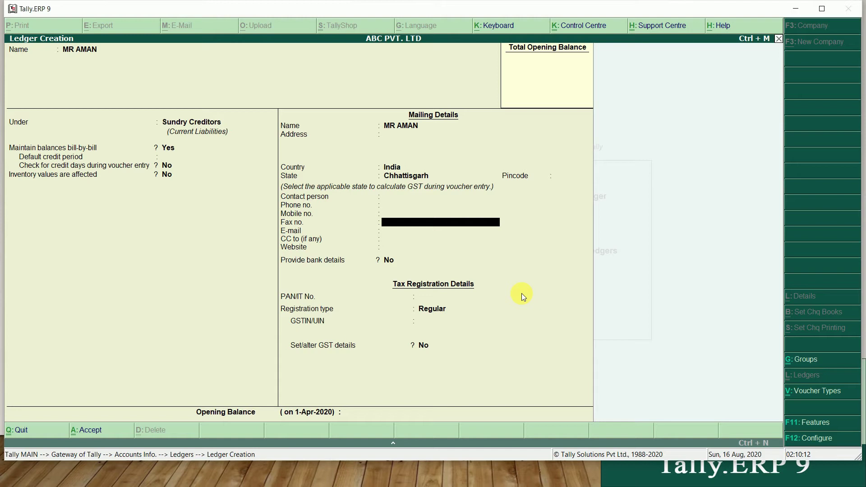
{"action": "key", "text": "Return"}
{"action": "key", "text": "Return"}
{"action": "key", "text": "Return"}
{"action": "key", "text": "Return"}
{"action": "key", "text": "Return"}
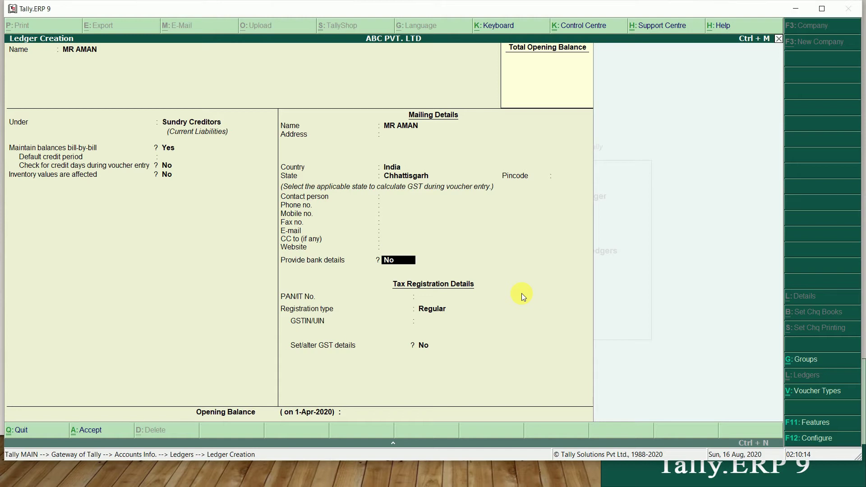
Keep the creditor ledger's registration type as Regular
{"action": "key", "text": "Return"}
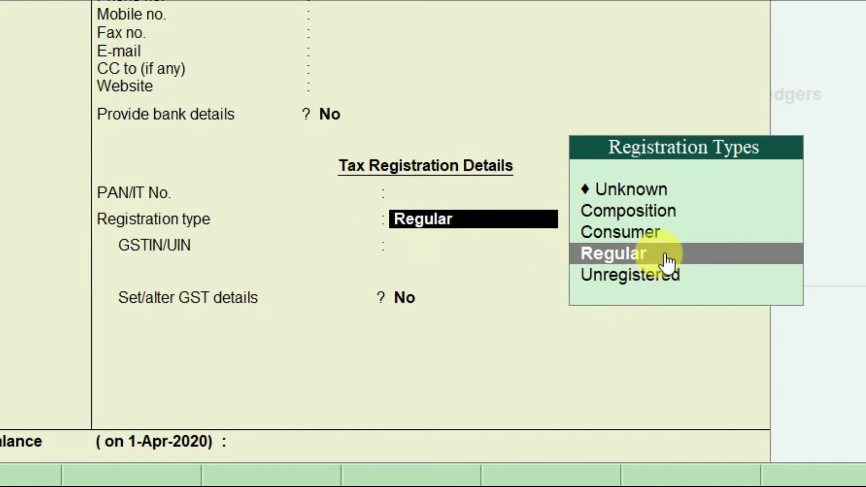
{"action": "key", "text": "Up"}
{"action": "key", "text": "Up"}
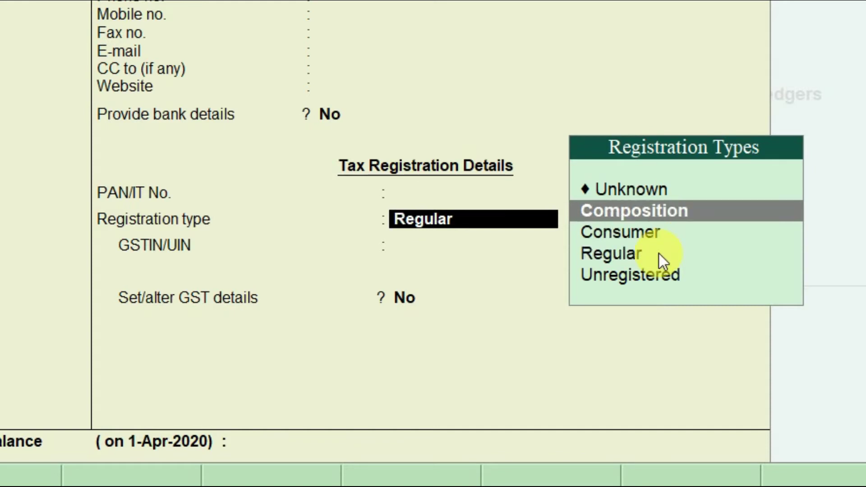
{"action": "key", "text": "Down"}
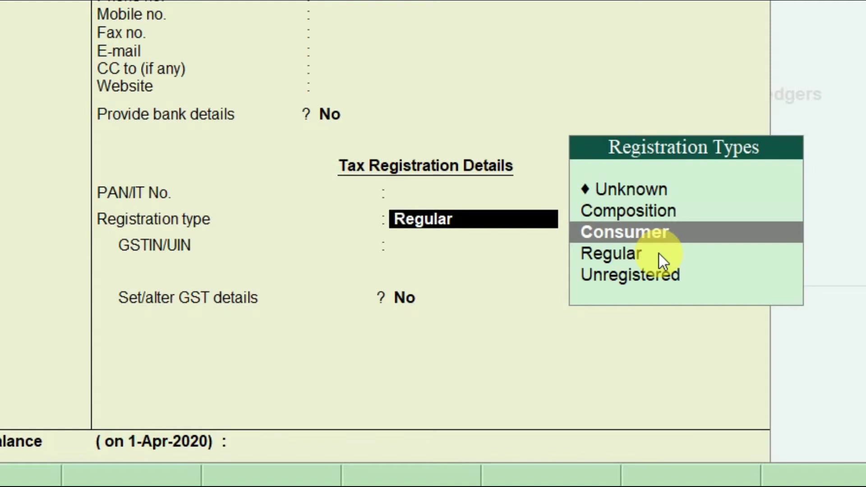
{"action": "key", "text": "Down"}
{"action": "key", "text": "Down"}
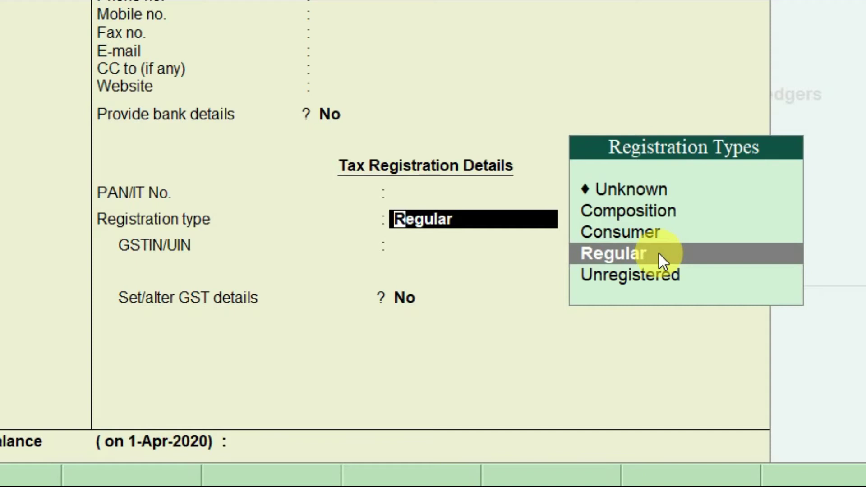
{"action": "left_click", "coordinate": [659, 259]}
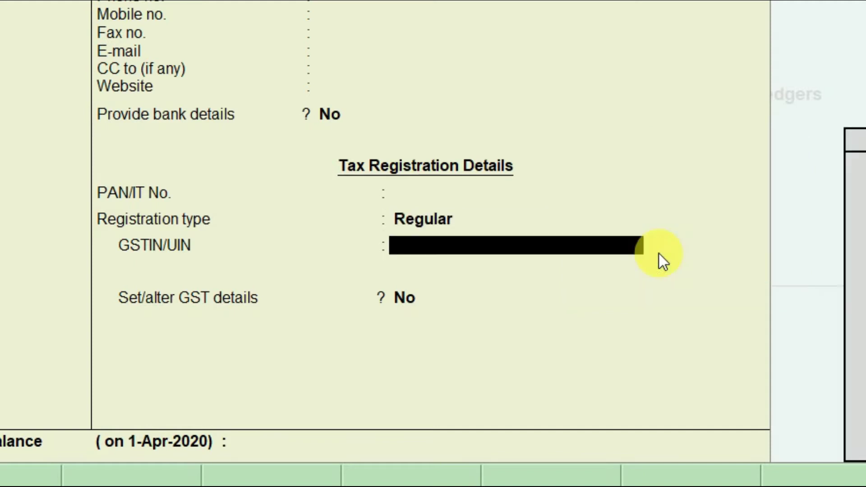
Enter the creditor's GSTIN and accept the ledger without opening balance
{"action": "key", "text": "Return"}
{"action": "key", "text": "BackSpace"}
{"action": "type", "text": "22QWERT12"}
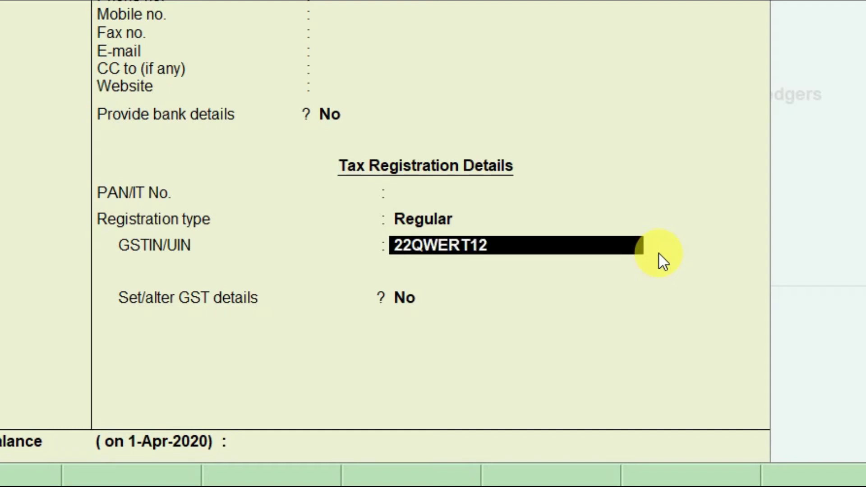
{"action": "type", "text": "34Q1ZW"}
{"action": "key", "text": "Return"}
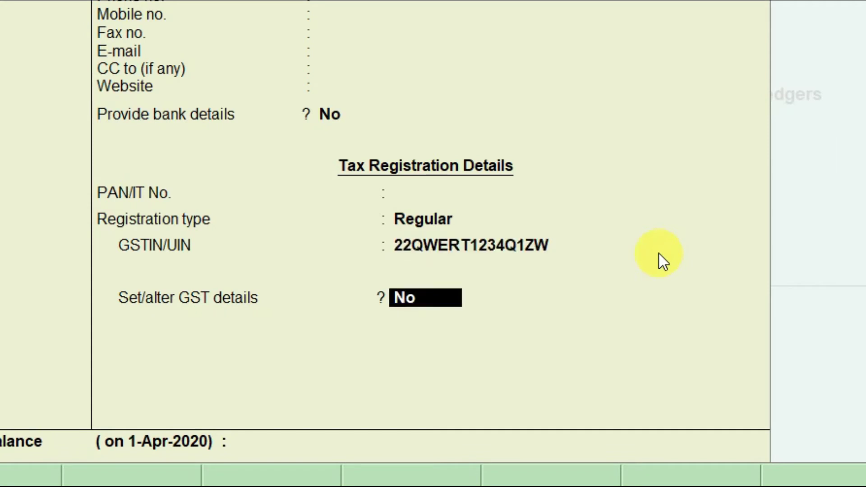
{"action": "key", "text": "Return"}
{"action": "key", "text": "Return"}
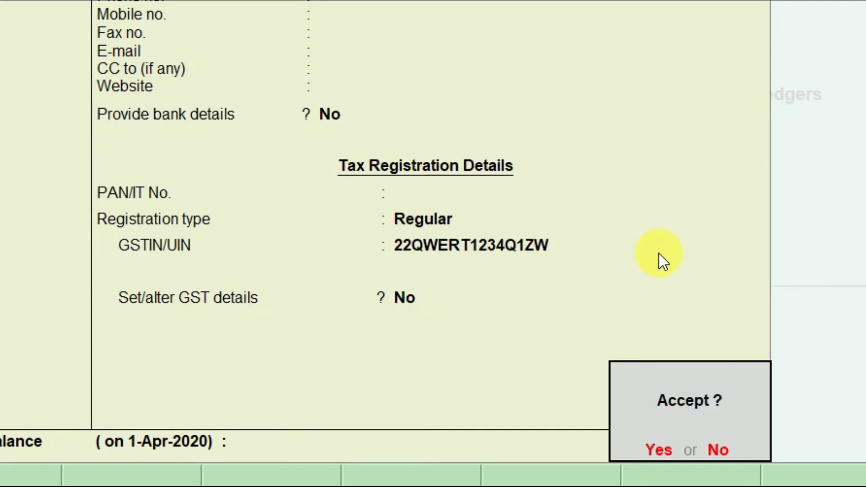
{"action": "key", "text": "Return"}
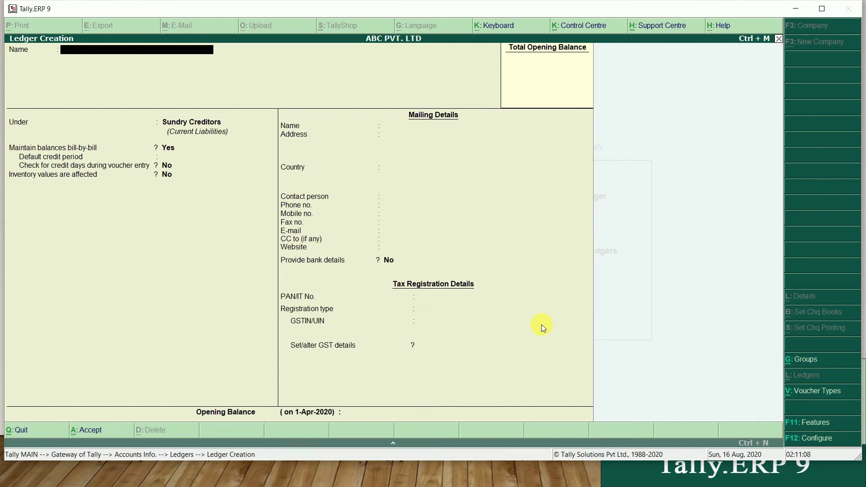
Enter the creditor party's name and set its state to Madhya Pradesh
{"action": "type", "text": "MR ARJUN"}
{"action": "key", "text": "Return"}
{"action": "key", "text": "Return"}
{"action": "key", "text": "Return"}
{"action": "key", "text": "Return"}
{"action": "key", "text": "Return"}
{"action": "key", "text": "Return"}
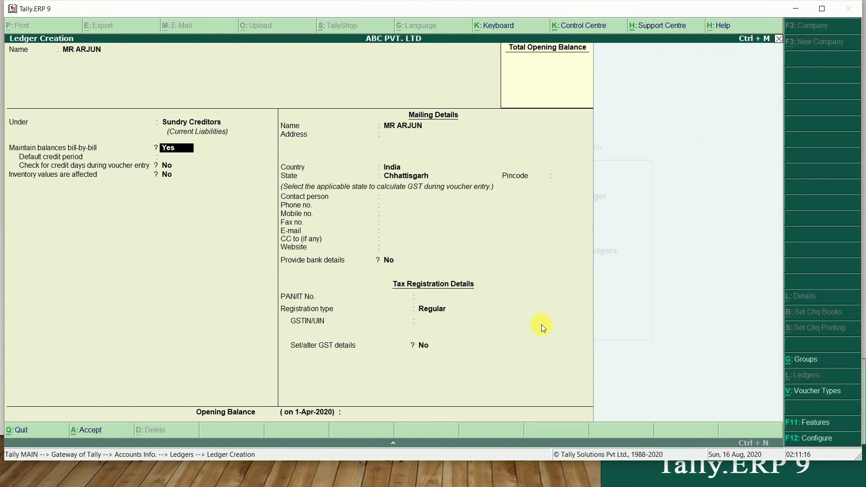
{"action": "key", "text": "Return"}
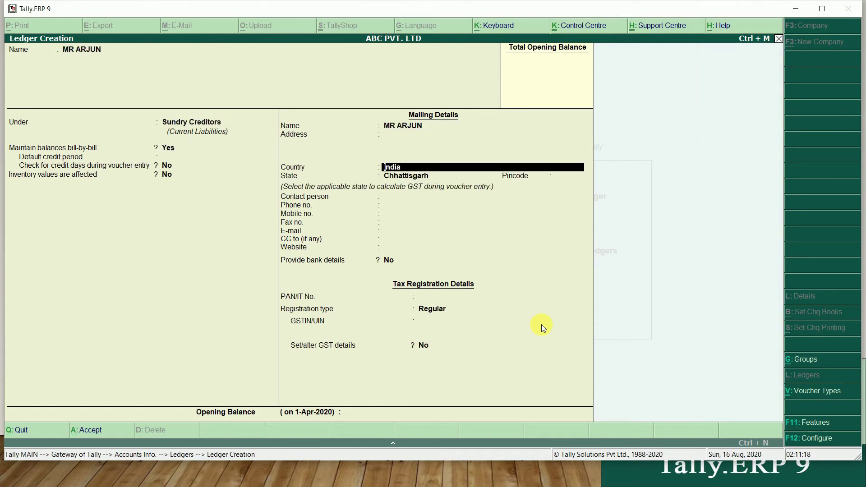
{"action": "key", "text": "Return"}
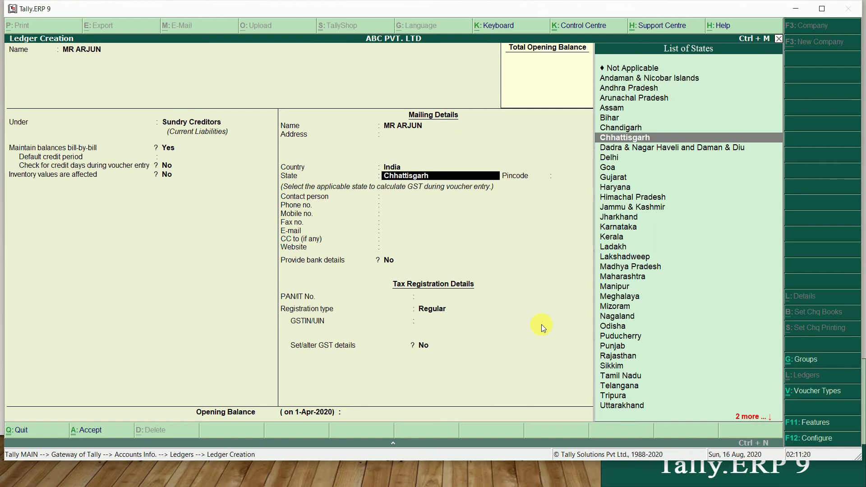
{"action": "type", "text": "M"}
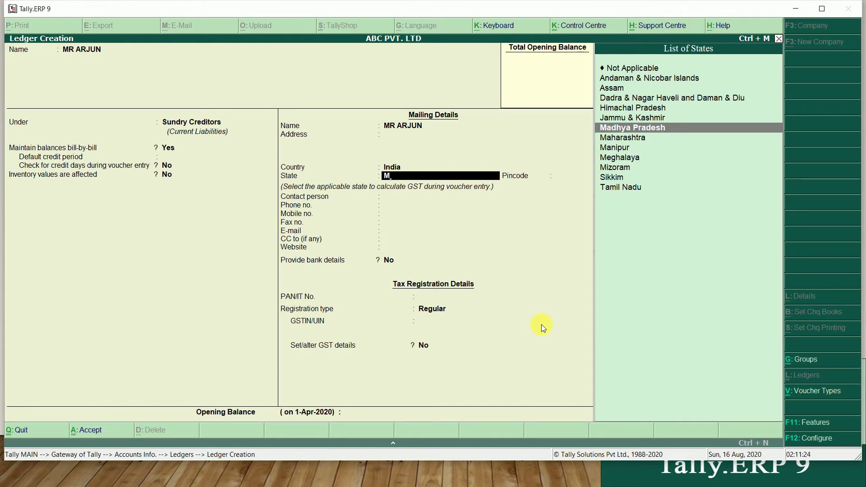
{"action": "key", "text": "Return"}
{"action": "key", "text": "Return"}
{"action": "key", "text": "Return"}
{"action": "key", "text": "Return"}
{"action": "key", "text": "Return"}
{"action": "key", "text": "Return"}
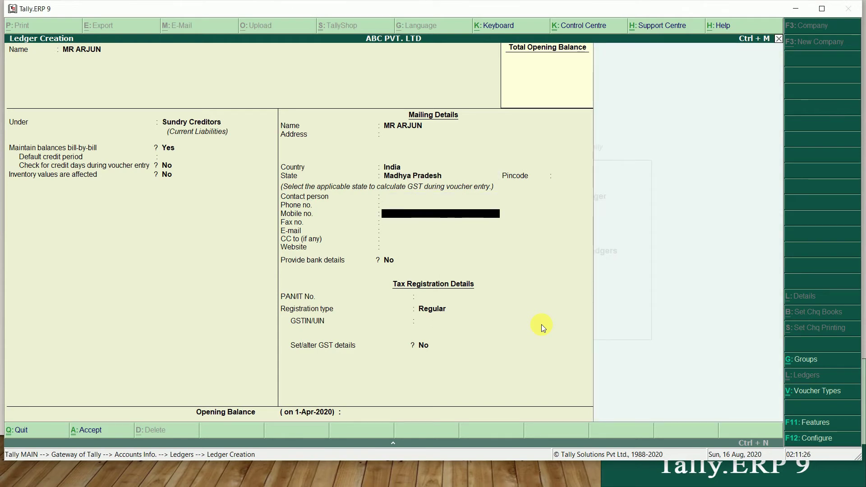
Set the registration type to Regular, enter the party's GSTIN, and save the ledger
{"action": "key", "text": "Return"}
{"action": "key", "text": "Return"}
{"action": "key", "text": "Return"}
{"action": "key", "text": "Return"}
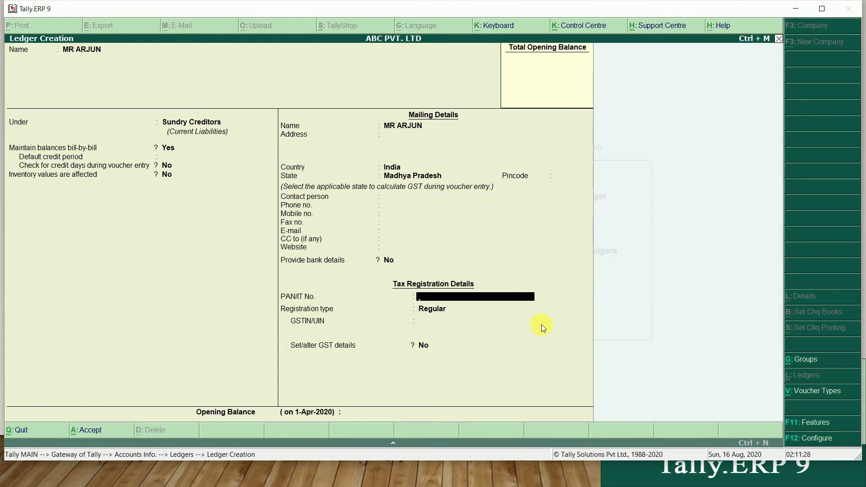
{"action": "key", "text": "Return"}
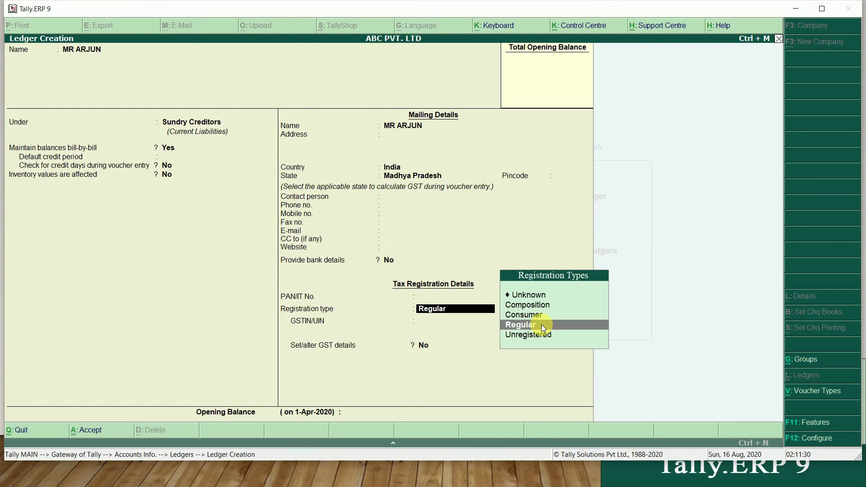
{"action": "key", "text": "Up"}
{"action": "key", "text": "Up"}
{"action": "key", "text": "Down"}
{"action": "key", "text": "Down"}
{"action": "key", "text": "Return"}
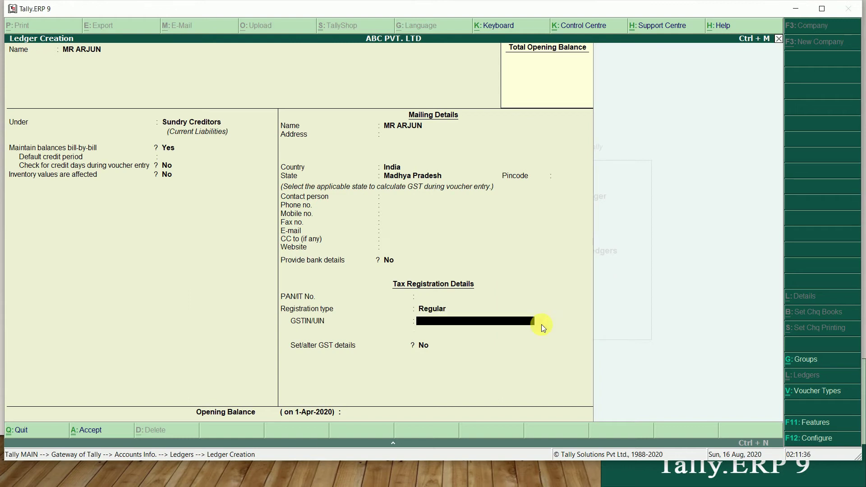
{"action": "key", "text": "Return"}
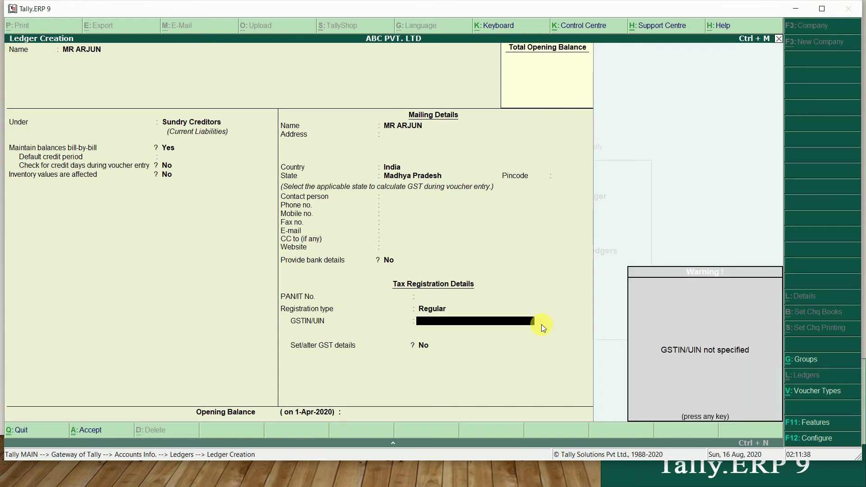
{"action": "key", "text": "Return"}
{"action": "key", "text": "BackSpace"}
{"action": "type", "text": "23AS"}
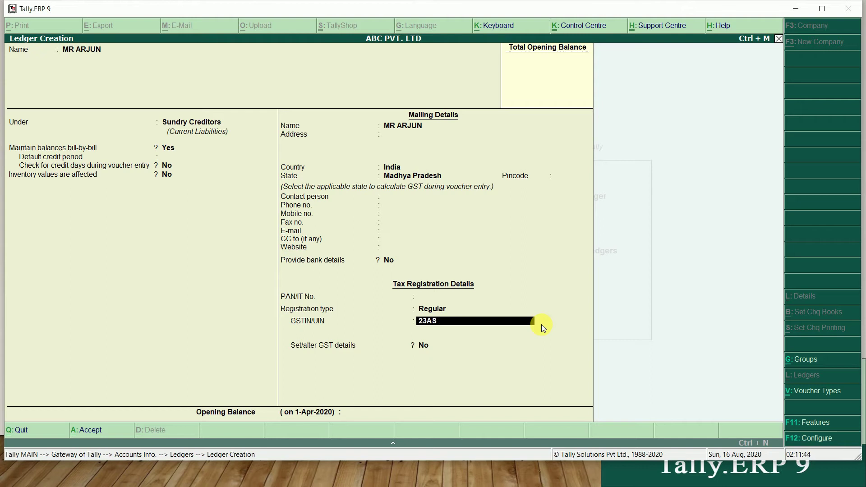
{"action": "type", "text": "DFG1245Q1Z"}
{"action": "key", "text": "Return"}
{"action": "key", "text": "Return"}
{"action": "key", "text": "Return"}
{"action": "key", "text": "Return"}
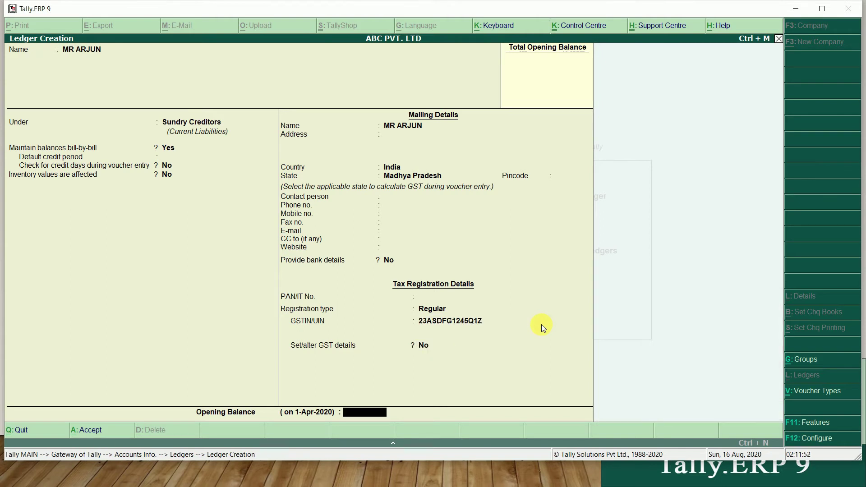
{"action": "key", "text": "Return"}
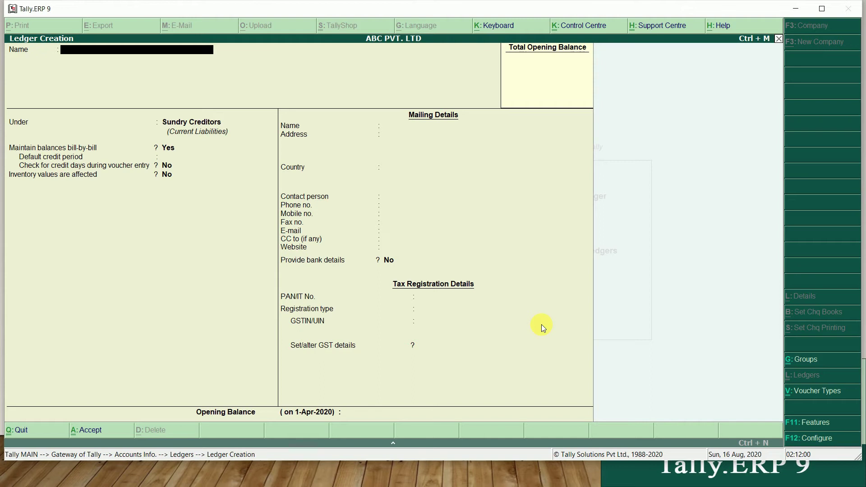
Enter the debtor party's name under Sundry Debtors, keeping the state Chhattisgarh
{"action": "type", "text": "MR MANOJ"}
{"action": "key", "text": "Return"}
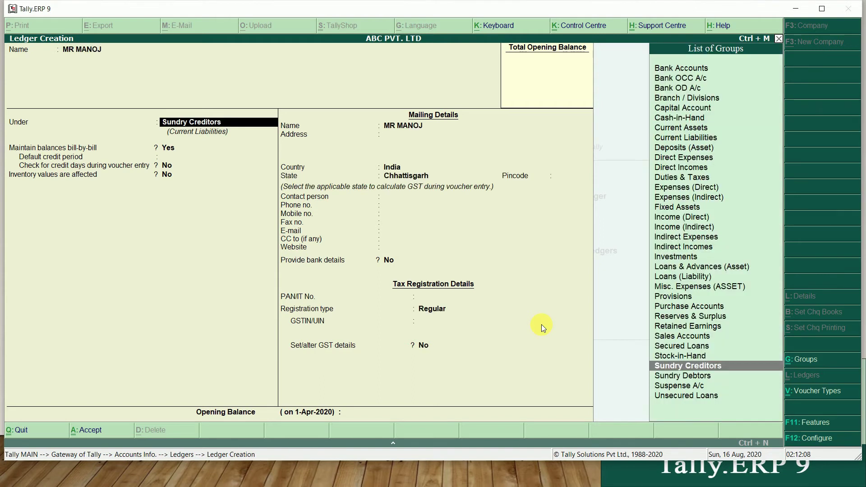
{"action": "type", "text": "DR"}
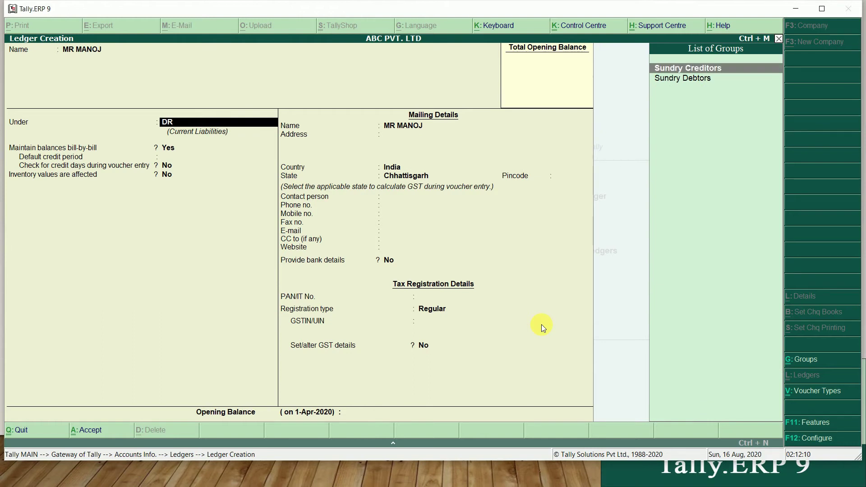
{"action": "key", "text": "Down"}
{"action": "key", "text": "Return"}
{"action": "key", "text": "Return"}
{"action": "key", "text": "Return"}
{"action": "key", "text": "Return"}
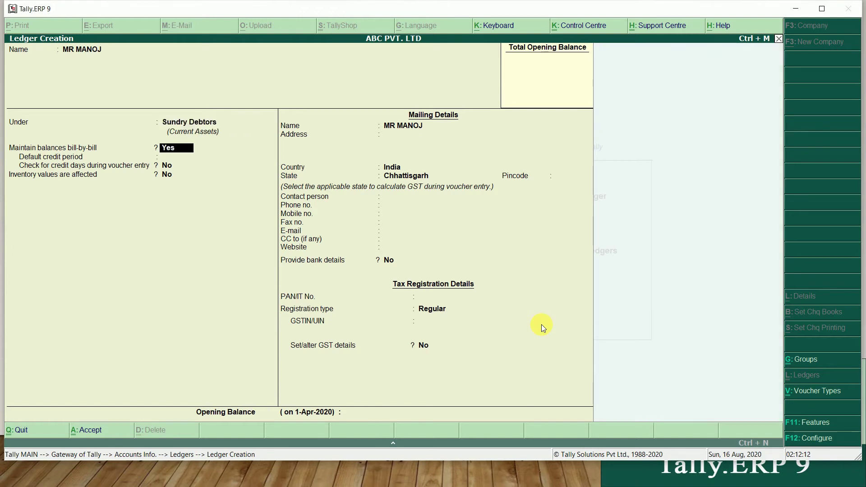
{"action": "key", "text": "Return"}
{"action": "key", "text": "Return"}
{"action": "key", "text": "Return"}
{"action": "key", "text": "Return"}
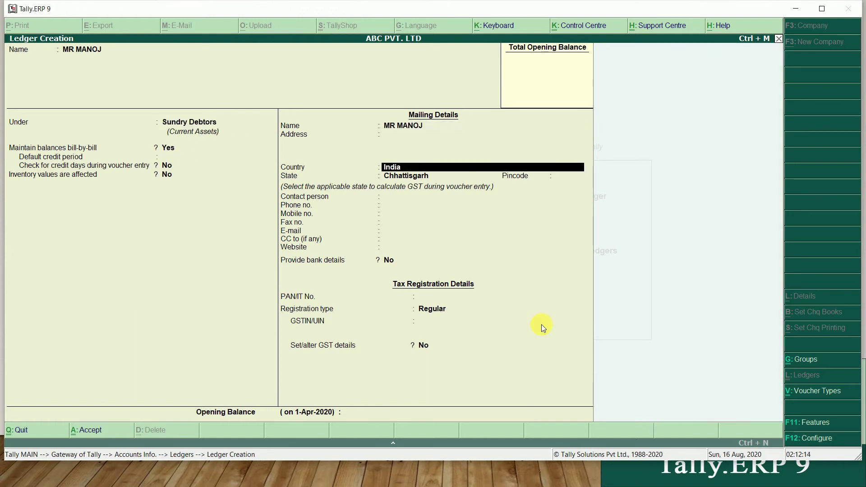
Set the registration type to Unregistered and save the debtor ledger
{"action": "key", "text": "Return"}
{"action": "key", "text": "Return"}
{"action": "key", "text": "Return"}
{"action": "key", "text": "Return"}
{"action": "key", "text": "Return"}
{"action": "key", "text": "Return"}
{"action": "key", "text": "Return"}
{"action": "key", "text": "Return"}
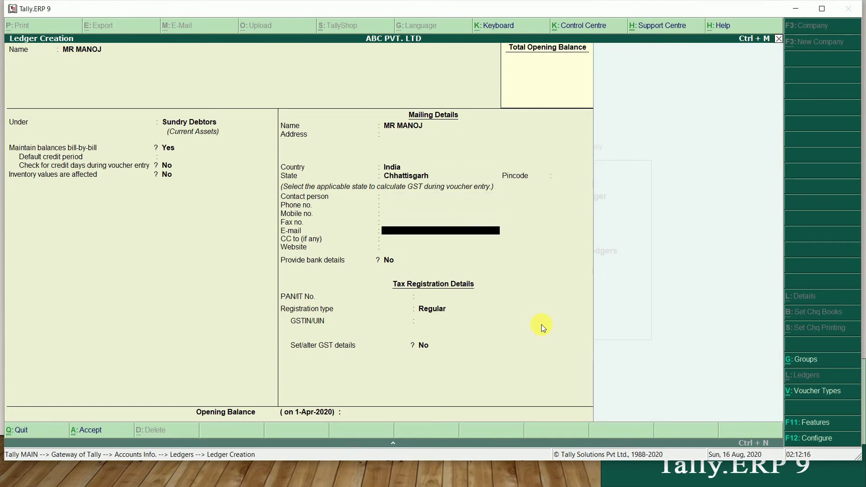
{"action": "key", "text": "Return"}
{"action": "key", "text": "Return"}
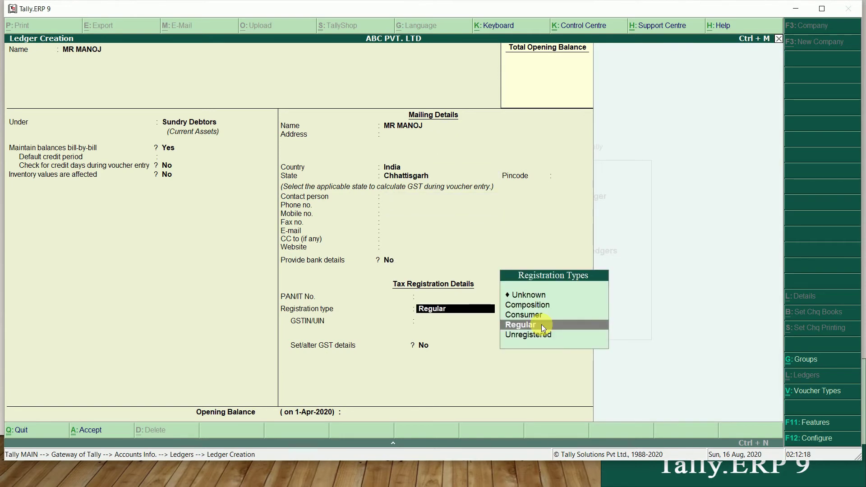
{"action": "key", "text": "Up"}
{"action": "key", "text": "Up"}
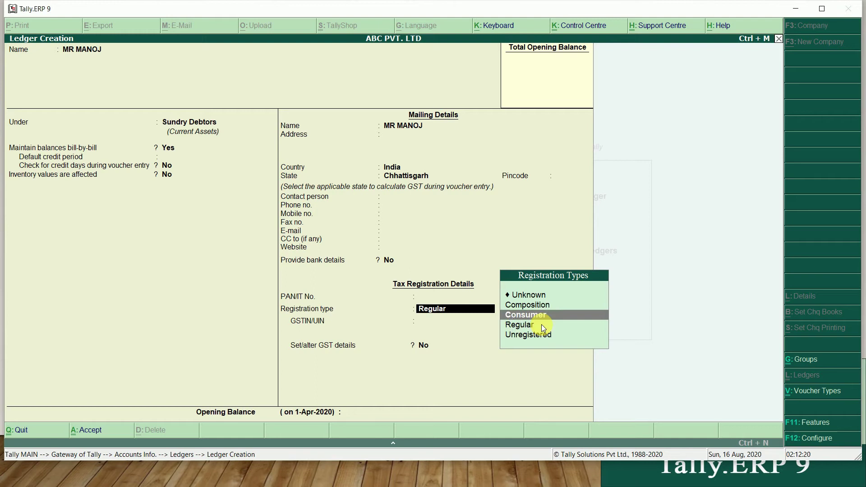
{"action": "key", "text": "Return"}
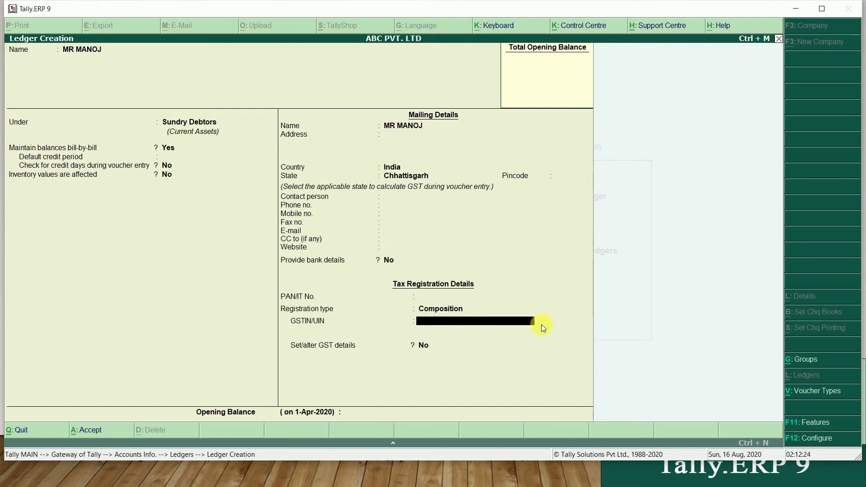
{"action": "key", "text": "BackSpace"}
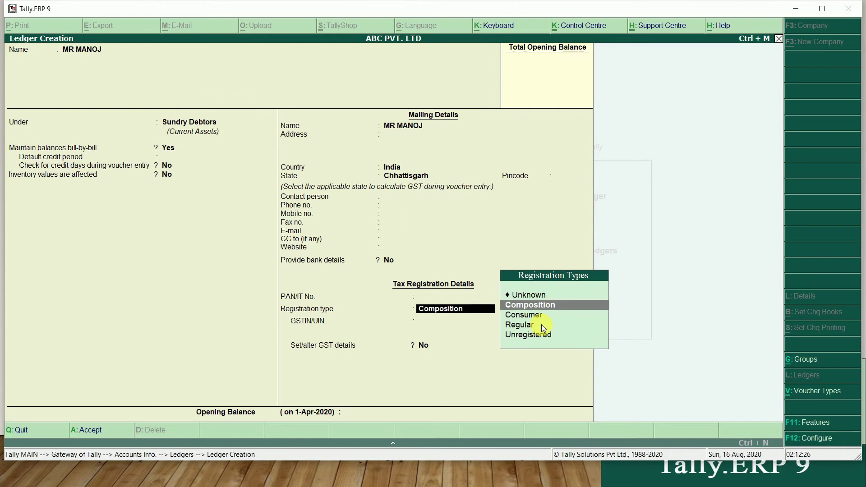
{"action": "key", "text": "Down"}
{"action": "key", "text": "Down"}
{"action": "key", "text": "Down"}
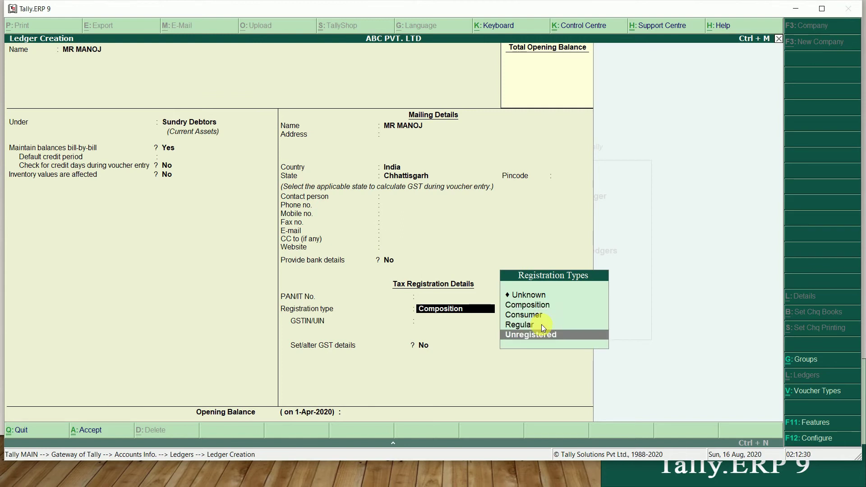
{"action": "key", "text": "Return"}
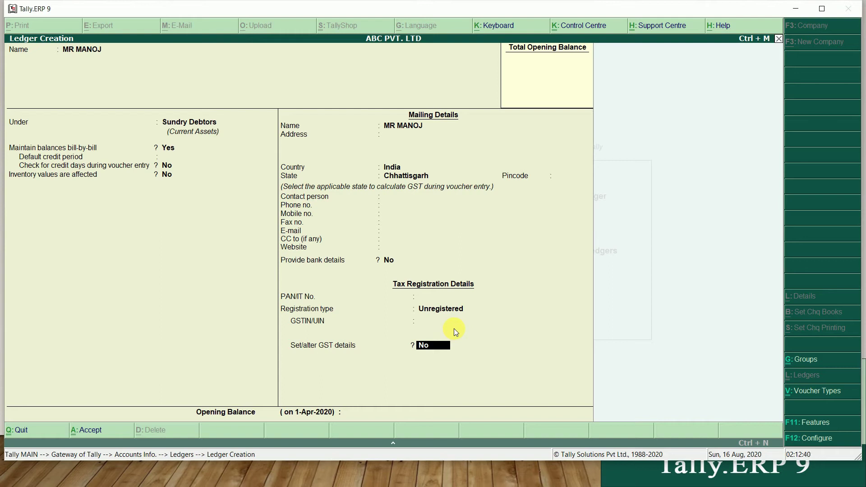
{"action": "key", "text": "Return"}
{"action": "key", "text": "Return"}
{"action": "key", "text": "Return"}
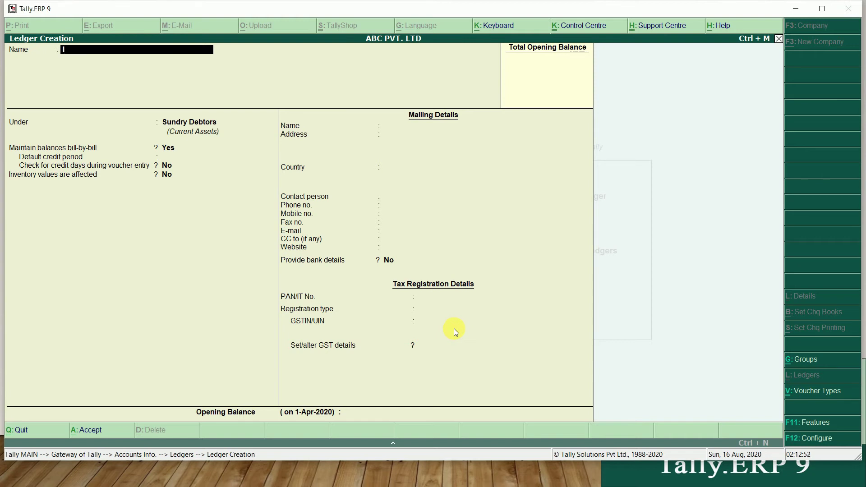
Place the IGST ledger under Duties & Taxes with duty type GST and Integrated Tax
{"action": "type", "text": "GST"}
{"action": "key", "text": "Return"}
{"action": "type", "text": "D"}
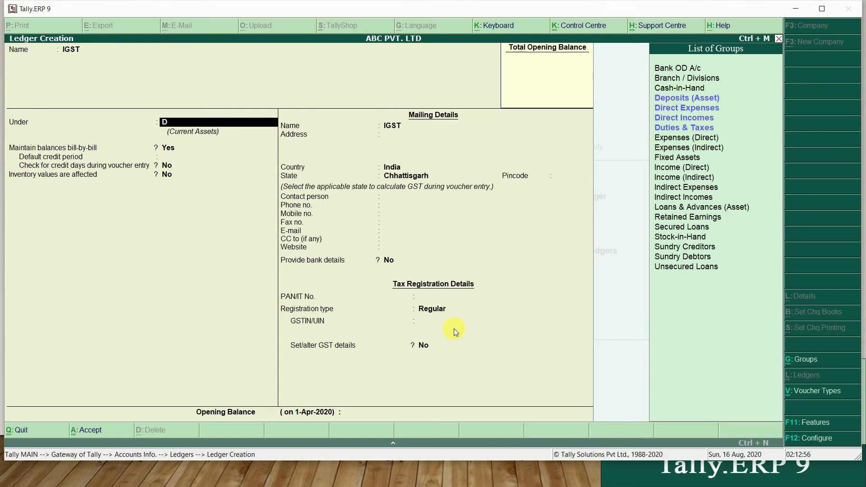
{"action": "type", "text": "U"}
{"action": "key", "text": "Return"}
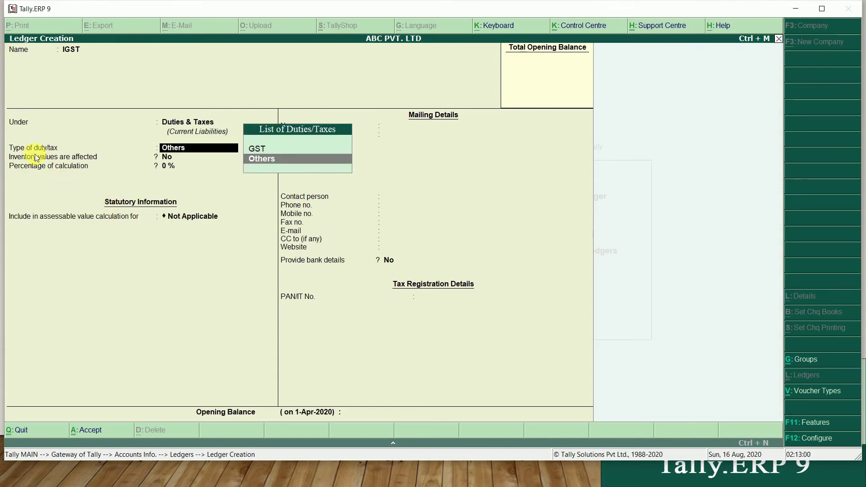
{"action": "key", "text": "Up"}
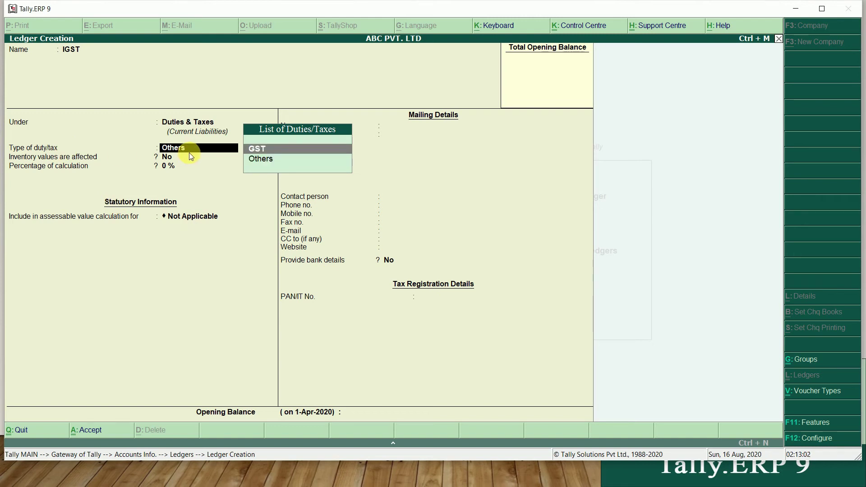
{"action": "key", "text": "Return"}
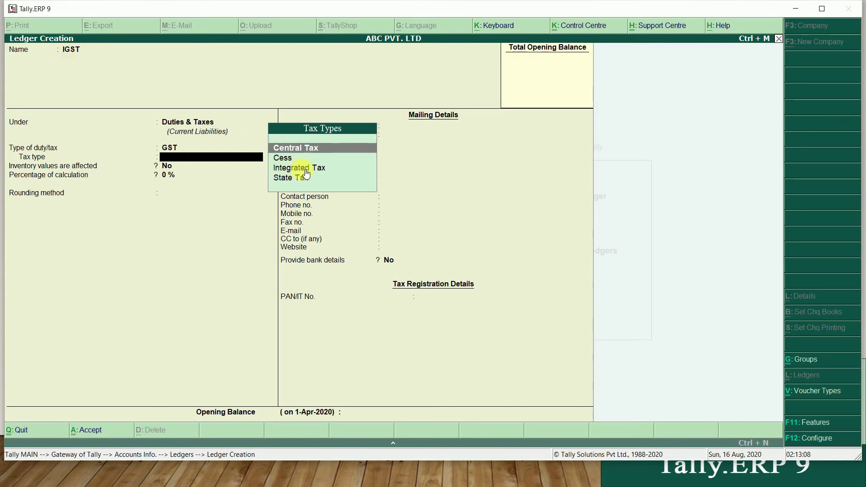
{"action": "key", "text": "Down"}
{"action": "key", "text": "Down"}
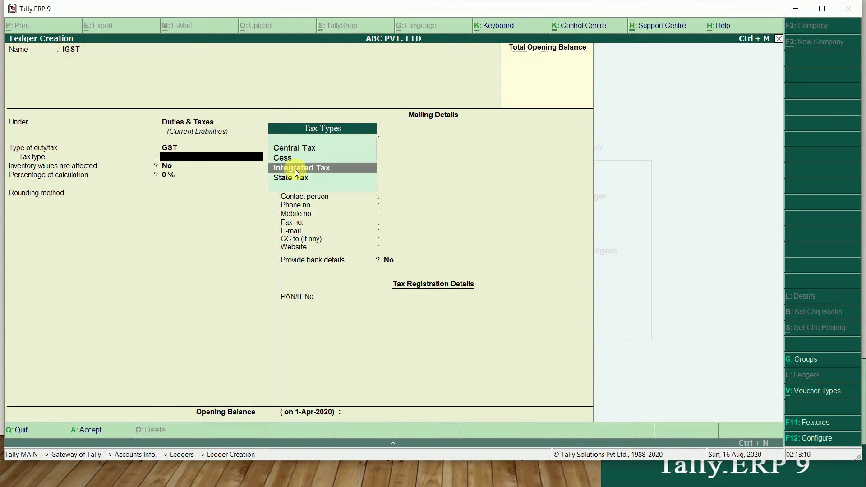
{"action": "key", "text": "Return"}
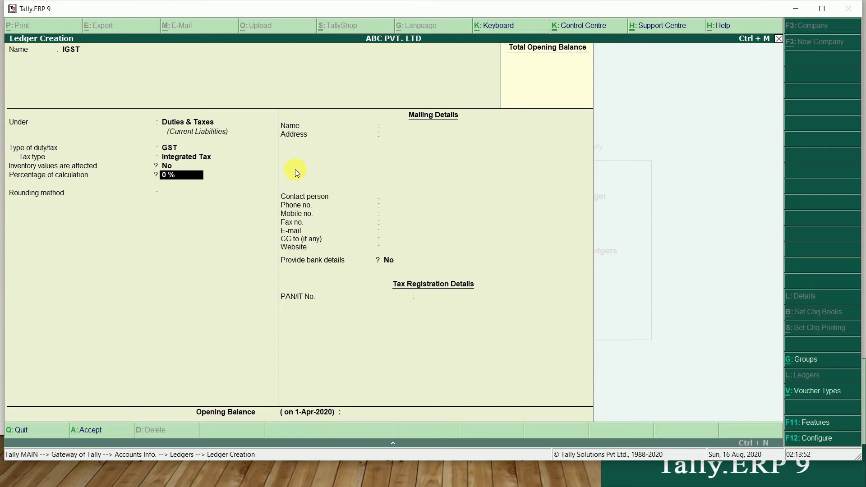
{"action": "key", "text": "Return"}
{"action": "key", "text": "Return"}
{"action": "key", "text": "Return"}
{"action": "key", "text": "Return"}
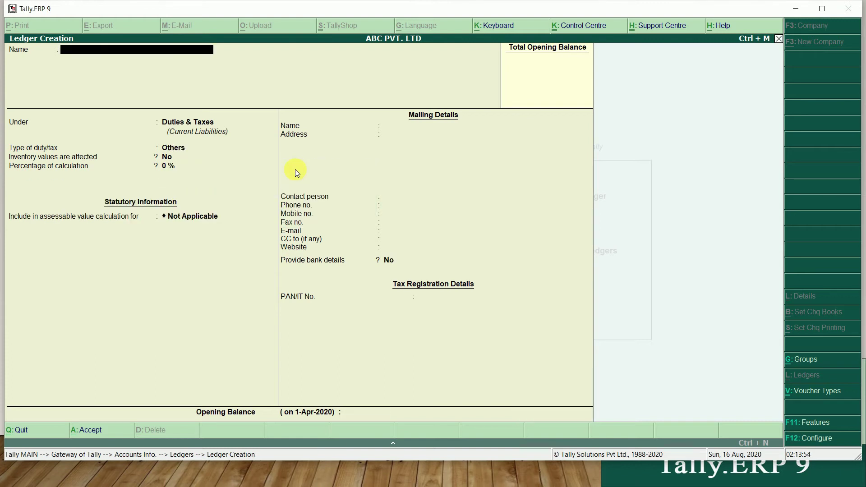
Create and save the CGST ledger under Duties & Taxes as GST, Central Tax
{"action": "type", "text": "CGST"}
{"action": "key", "text": "Return"}
{"action": "key", "text": "Return"}
{"action": "key", "text": "Up"}
{"action": "key", "text": "Return"}
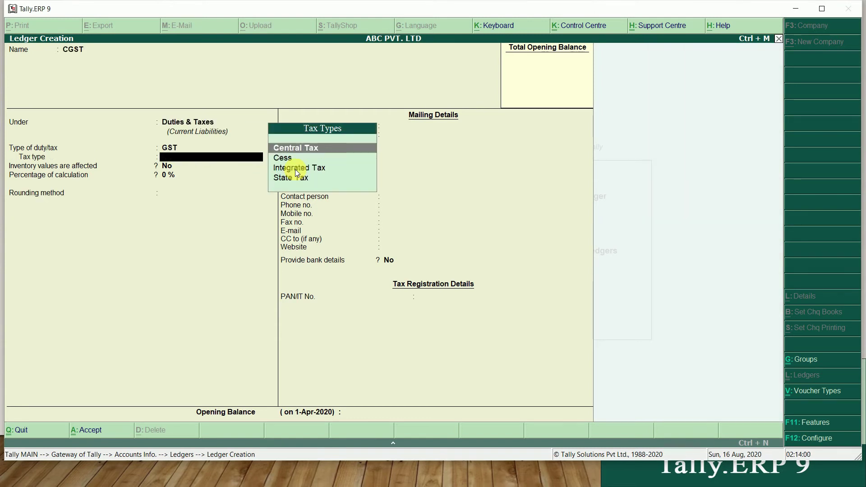
{"action": "key", "text": "Return"}
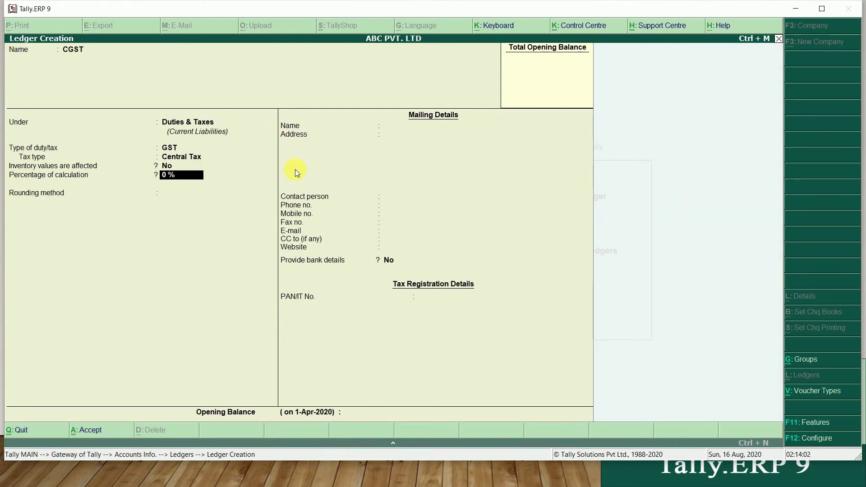
{"action": "key", "text": "ctrl+a"}
Create and save the SGST ledger under Duties & Taxes as GST, State Tax
{"action": "type", "text": "SGS"}
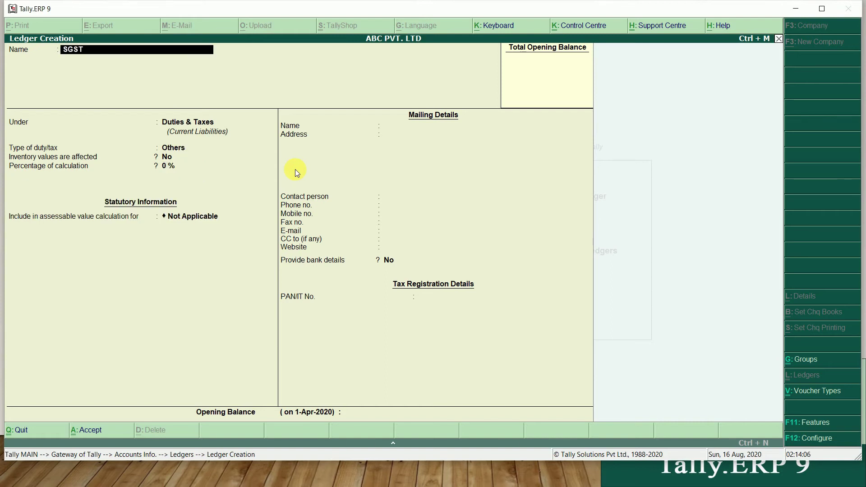
{"action": "key", "text": "Return"}
{"action": "key", "text": "Return"}
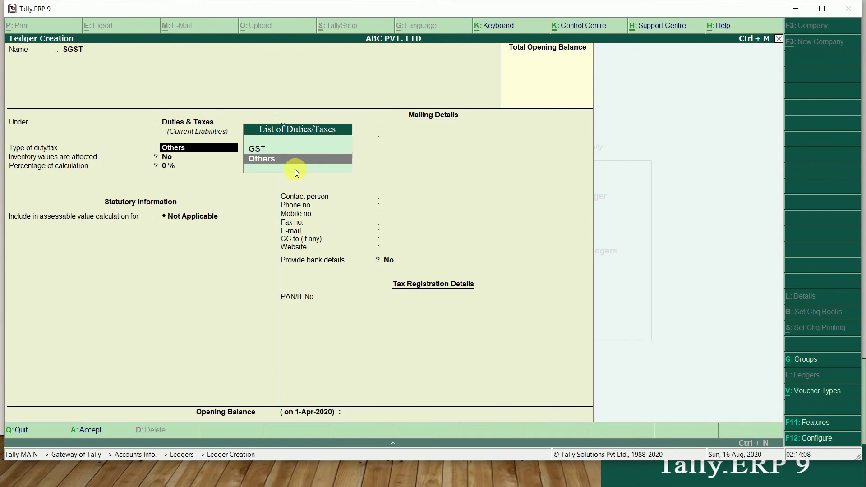
{"action": "key", "text": "Up"}
{"action": "key", "text": "Return"}
{"action": "key", "text": "Down"}
{"action": "key", "text": "Down"}
{"action": "key", "text": "Down"}
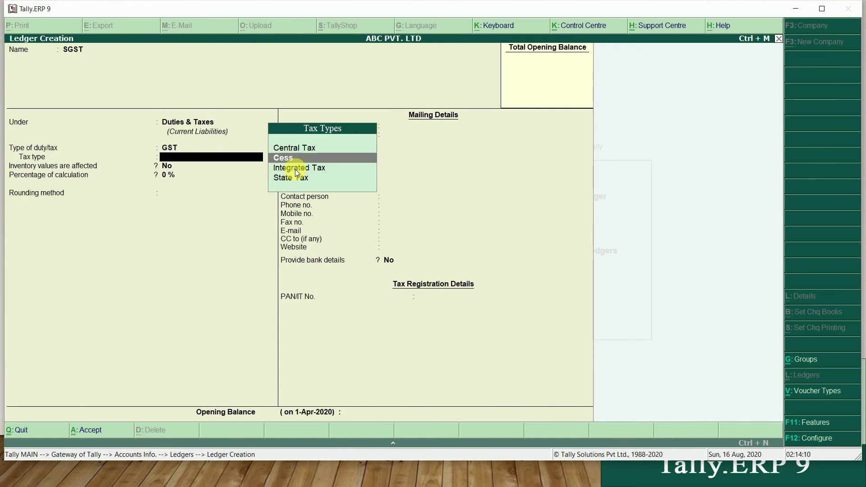
{"action": "key", "text": "Return"}
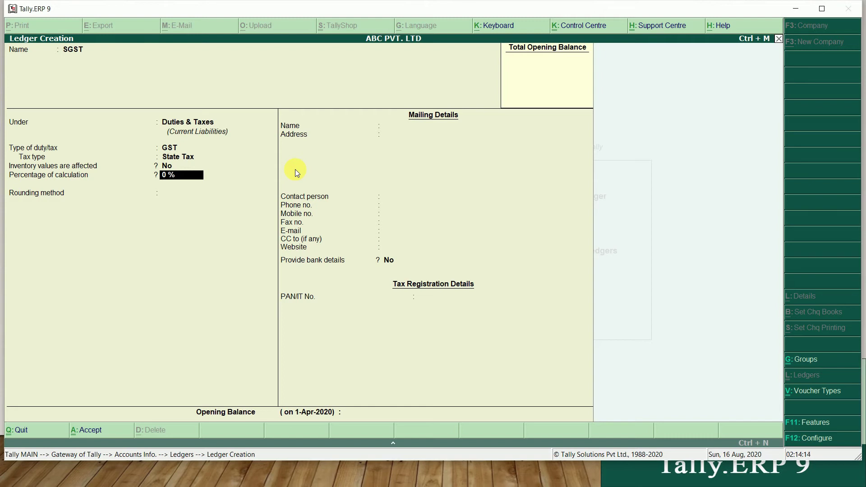
{"action": "key", "text": "ctrl+a"}
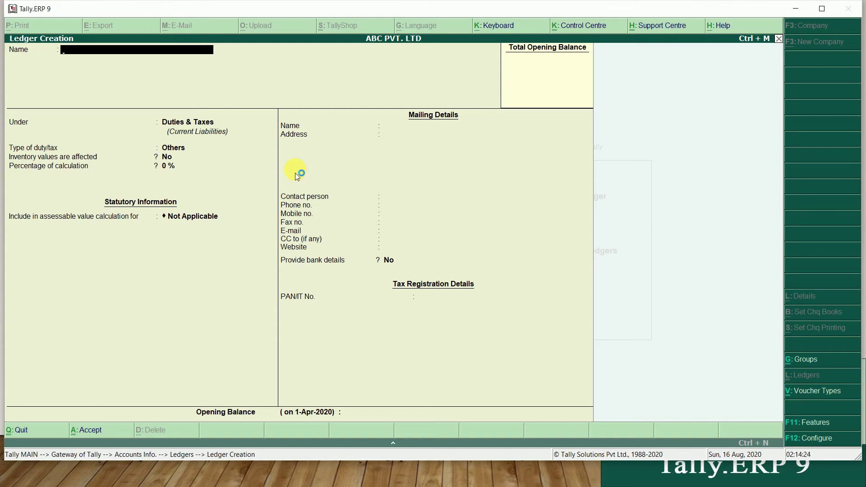
Create the PURCHASE ledger under Purchase Accounts with GST applicable and Set/alter GST Details Yes
{"action": "type", "text": "PURCHASE"}
{"action": "key", "text": "Return"}
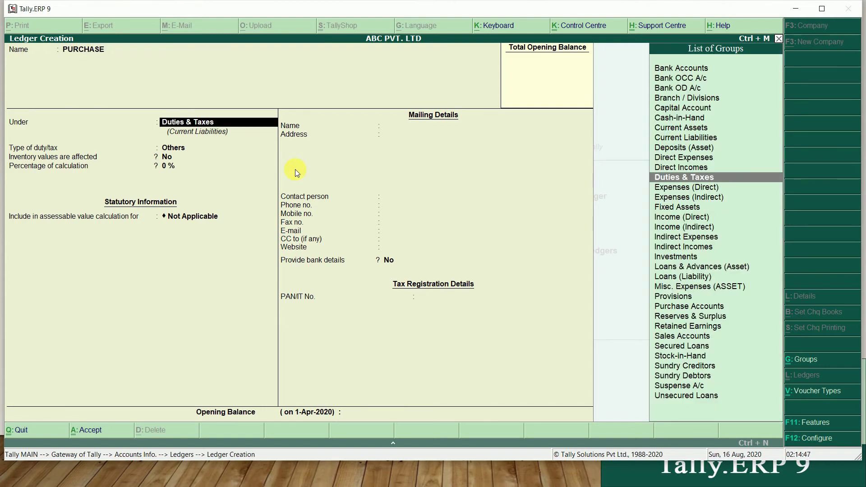
{"action": "type", "text": "PU"}
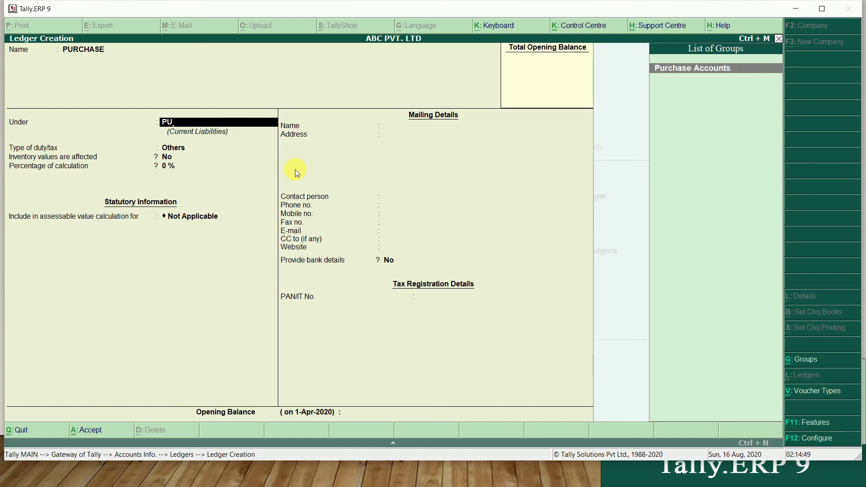
{"action": "key", "text": "Return"}
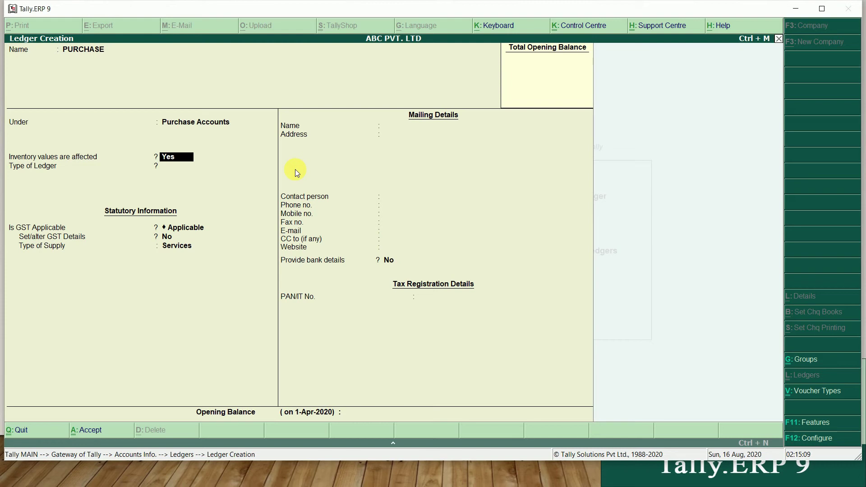
{"action": "key", "text": "Return"}
{"action": "key", "text": "Return"}
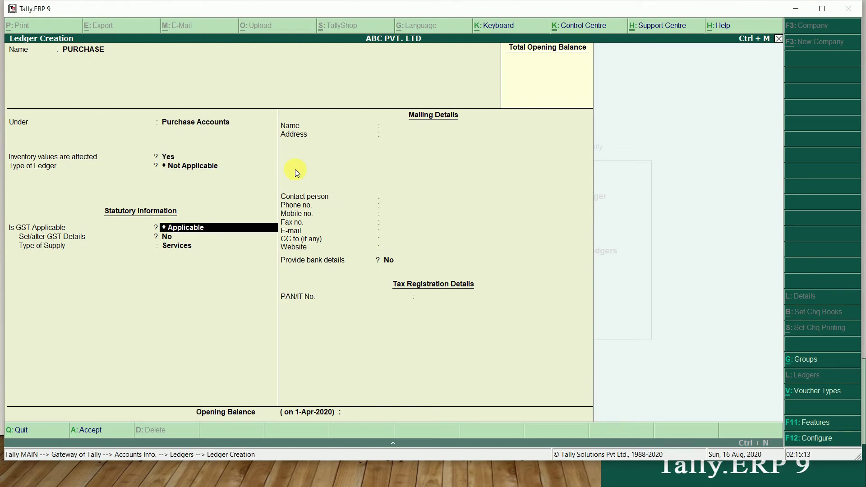
{"action": "key", "text": "Return"}
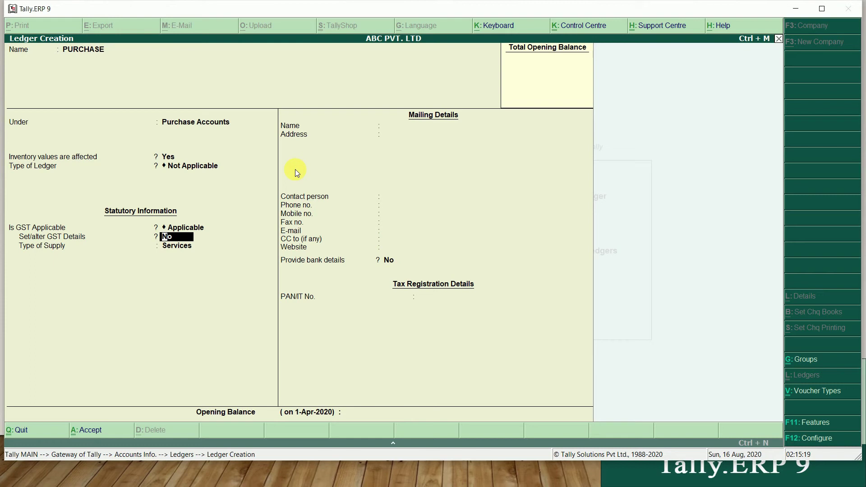
{"action": "type", "text": "Y"}
{"action": "key", "text": "Return"}
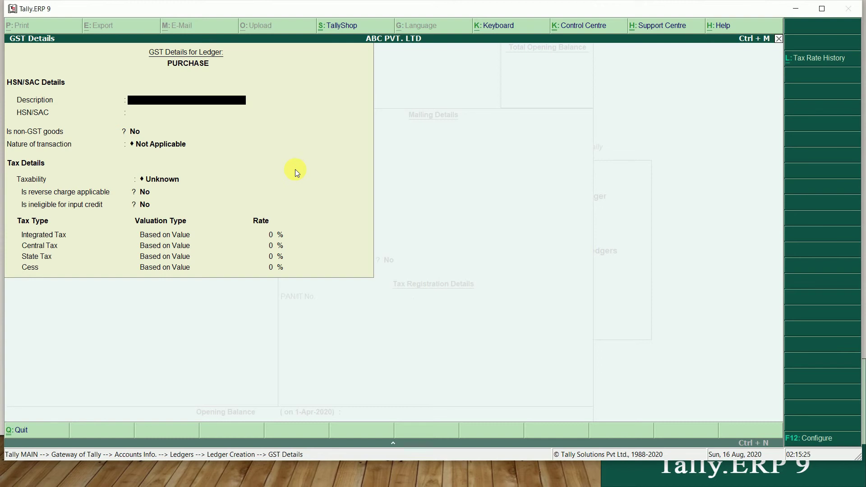
In PURCHASE GST details, keep nature of transaction Not Applicable and set taxability to Taxable
{"action": "key", "text": "Return"}
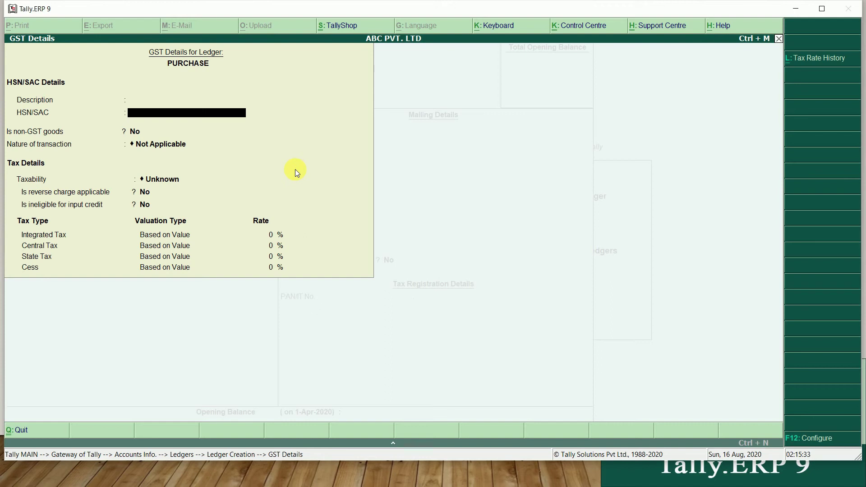
{"action": "key", "text": "Return"}
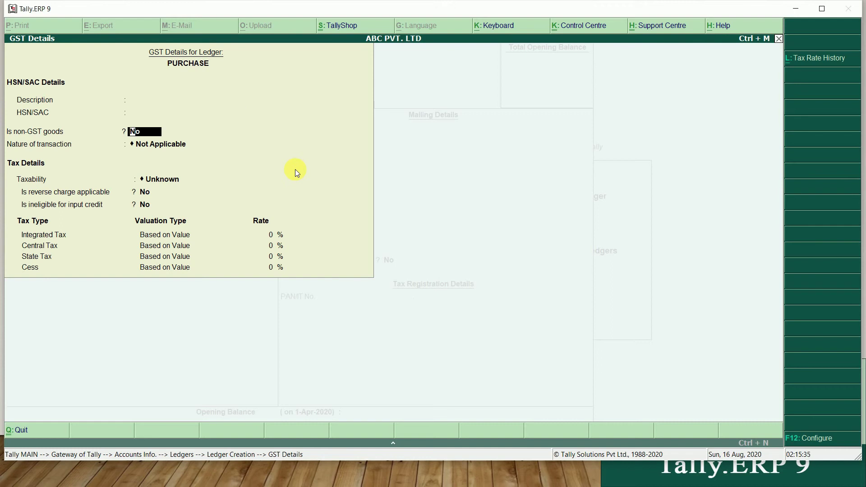
{"action": "key", "text": "Return"}
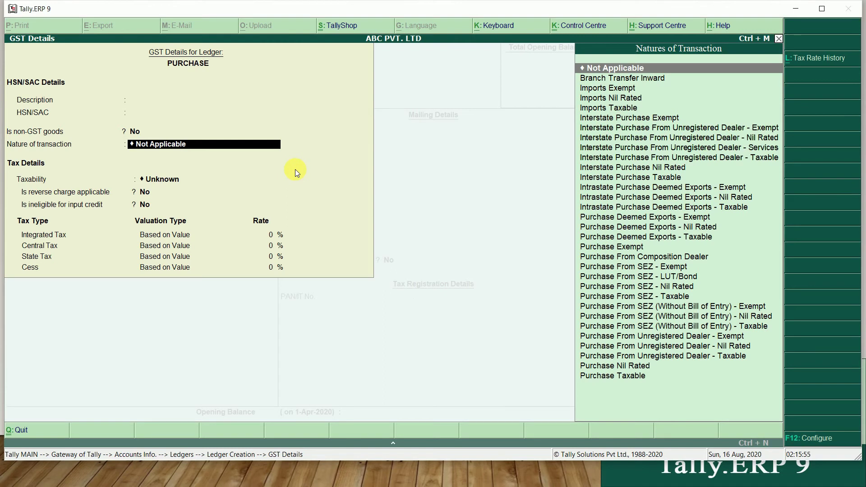
{"action": "key", "text": "Down"}
{"action": "key", "text": "Down"}
{"action": "key", "text": "Down"}
{"action": "key", "text": "Down"}
{"action": "key", "text": "Down"}
{"action": "key", "text": "Down"}
{"action": "key", "text": "Down"}
{"action": "key", "text": "Down"}
{"action": "key", "text": "Down"}
{"action": "key", "text": "Down"}
{"action": "key", "text": "Down"}
{"action": "key", "text": "Down"}
{"action": "key", "text": "Down"}
{"action": "key", "text": "Down"}
{"action": "key", "text": "Down"}
{"action": "key", "text": "Down"}
{"action": "key", "text": "Down"}
{"action": "key", "text": "Down"}
{"action": "key", "text": "Down"}
{"action": "key", "text": "Down"}
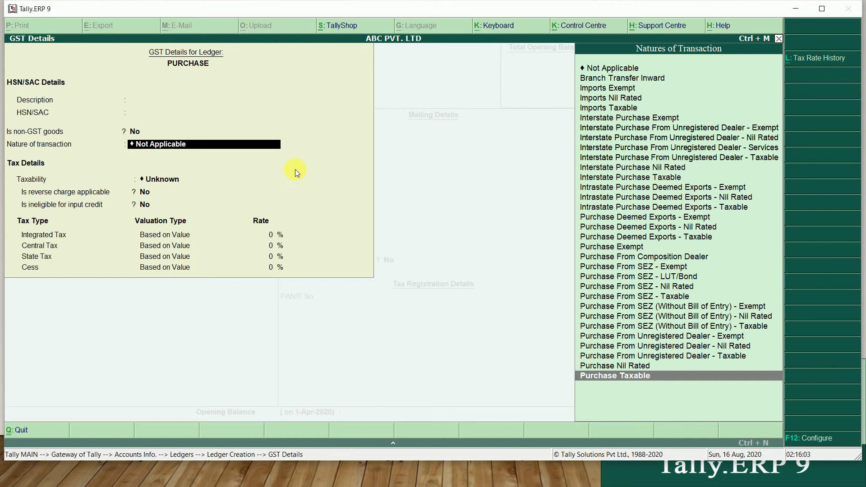
{"action": "key", "text": "Up"}
{"action": "key", "text": "Up"}
{"action": "key", "text": "Up"}
{"action": "key", "text": "Up"}
{"action": "key", "text": "Up"}
{"action": "key", "text": "Up"}
{"action": "key", "text": "Up"}
{"action": "key", "text": "Up"}
{"action": "key", "text": "Up"}
{"action": "key", "text": "Up"}
{"action": "key", "text": "Up"}
{"action": "key", "text": "Up"}
{"action": "key", "text": "Up"}
{"action": "key", "text": "Up"}
{"action": "key", "text": "Up"}
{"action": "key", "text": "Up"}
{"action": "key", "text": "Up"}
{"action": "key", "text": "Up"}
{"action": "key", "text": "Up"}
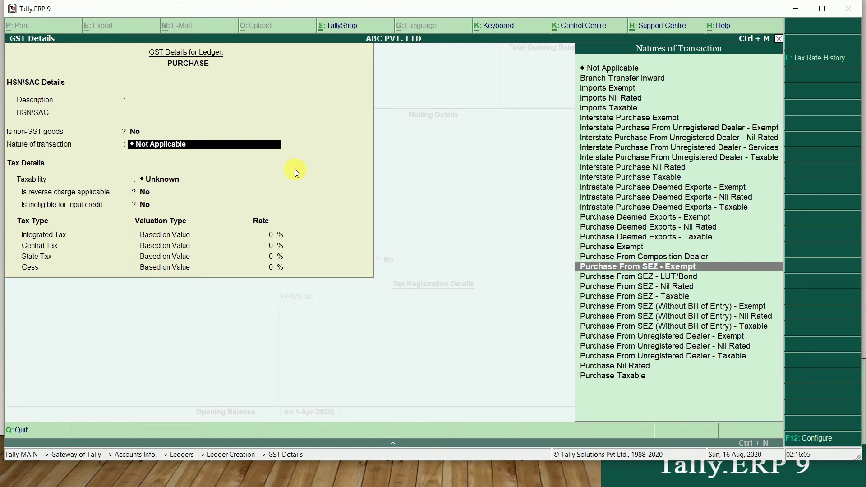
{"action": "key", "text": "Up"}
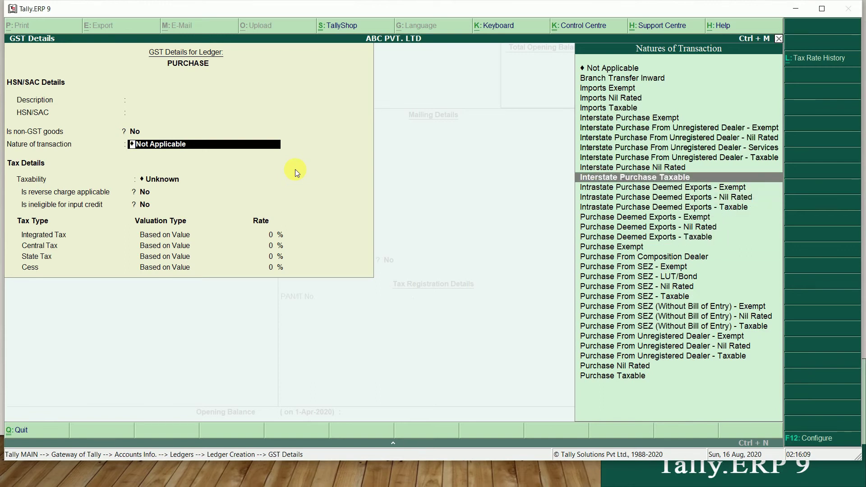
{"action": "key", "text": "Down"}
{"action": "key", "text": "Down"}
{"action": "key", "text": "Down"}
{"action": "key", "text": "Down"}
{"action": "key", "text": "Down"}
{"action": "key", "text": "Down"}
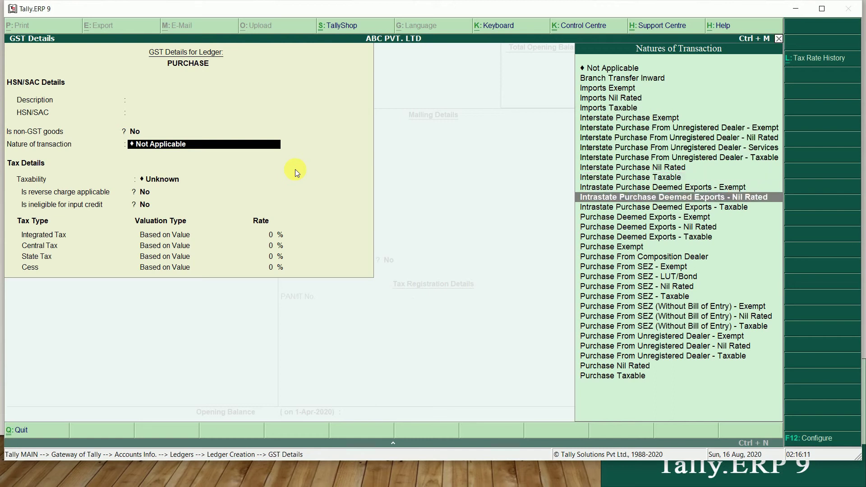
{"action": "key", "text": "Down"}
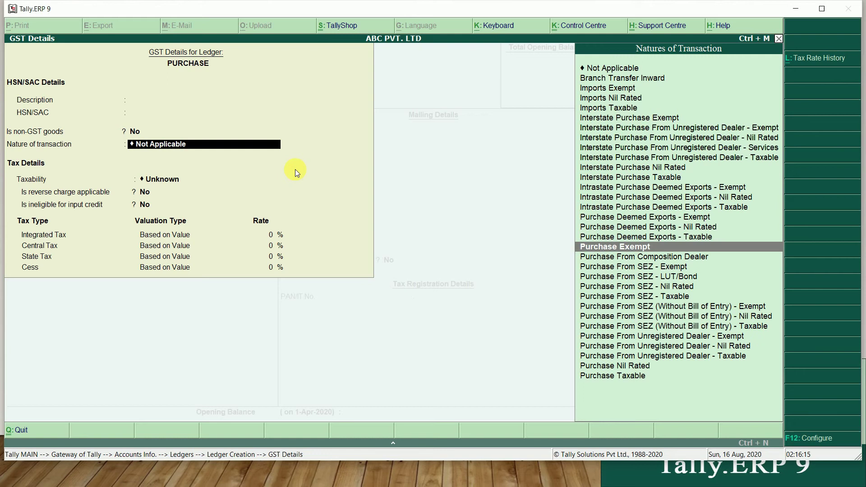
{"action": "key", "text": "Up"}
{"action": "key", "text": "Up"}
{"action": "key", "text": "Up"}
{"action": "key", "text": "Up"}
{"action": "key", "text": "Up"}
{"action": "key", "text": "Up"}
{"action": "key", "text": "Up"}
{"action": "key", "text": "Up"}
{"action": "key", "text": "Up"}
{"action": "key", "text": "Up"}
{"action": "key", "text": "Down"}
{"action": "key", "text": "Down"}
{"action": "key", "text": "Down"}
{"action": "key", "text": "Down"}
{"action": "key", "text": "Down"}
{"action": "key", "text": "Down"}
{"action": "key", "text": "Down"}
{"action": "key", "text": "Down"}
{"action": "key", "text": "Down"}
{"action": "key", "text": "Down"}
{"action": "key", "text": "Down"}
{"action": "key", "text": "Down"}
{"action": "key", "text": "Down"}
{"action": "key", "text": "Down"}
{"action": "key", "text": "Down"}
{"action": "key", "text": "Down"}
{"action": "key", "text": "Down"}
{"action": "key", "text": "Down"}
{"action": "key", "text": "Down"}
{"action": "key", "text": "Down"}
{"action": "key", "text": "Down"}
{"action": "key", "text": "Down"}
{"action": "key", "text": "Down"}
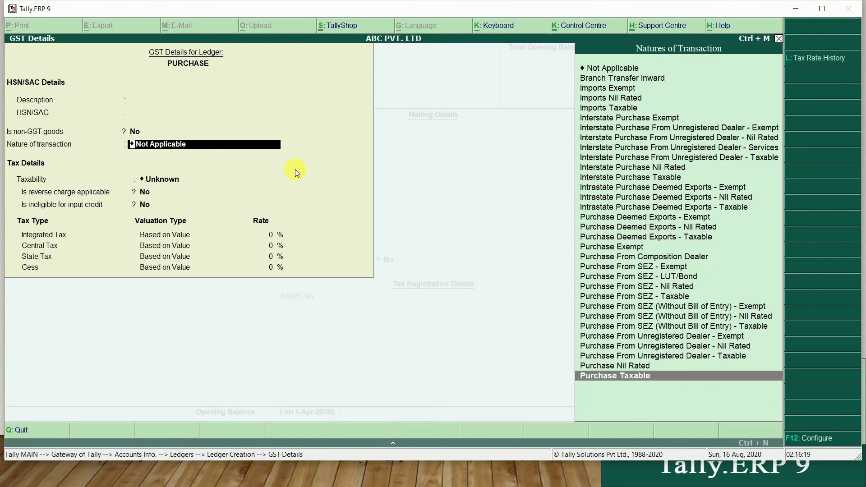
{"action": "key", "text": "Up"}
{"action": "key", "text": "Up"}
{"action": "key", "text": "Up"}
{"action": "key", "text": "Up"}
{"action": "key", "text": "Up"}
{"action": "key", "text": "Up"}
{"action": "key", "text": "Up"}
{"action": "key", "text": "Up"}
{"action": "key", "text": "Up"}
{"action": "key", "text": "Up"}
{"action": "key", "text": "Up"}
{"action": "key", "text": "Up"}
{"action": "key", "text": "Up"}
{"action": "key", "text": "Up"}
{"action": "key", "text": "Up"}
{"action": "key", "text": "Up"}
{"action": "key", "text": "Up"}
{"action": "key", "text": "Up"}
{"action": "key", "text": "Up"}
{"action": "key", "text": "Up"}
{"action": "key", "text": "Up"}
{"action": "key", "text": "Up"}
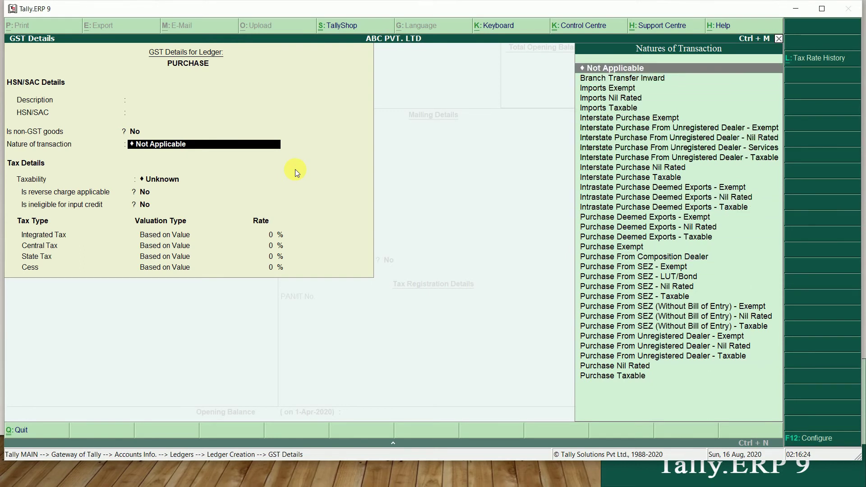
{"action": "key", "text": "Return"}
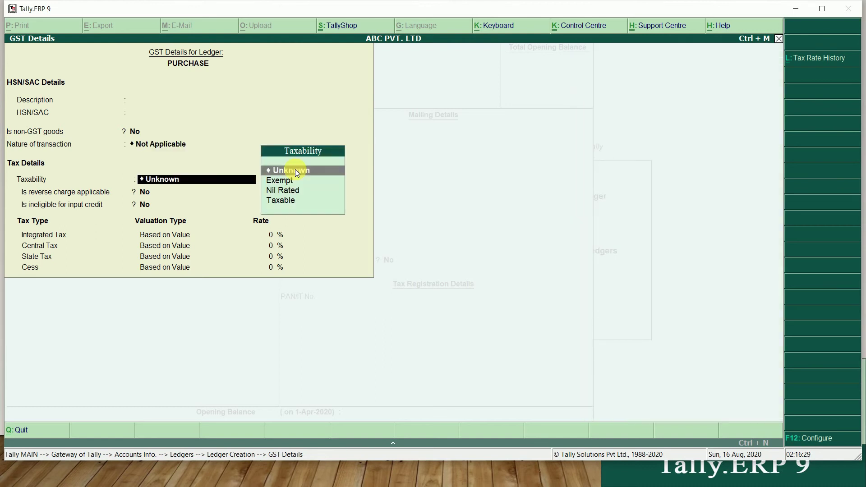
{"action": "key", "text": "Down"}
{"action": "key", "text": "Down"}
{"action": "key", "text": "Down"}
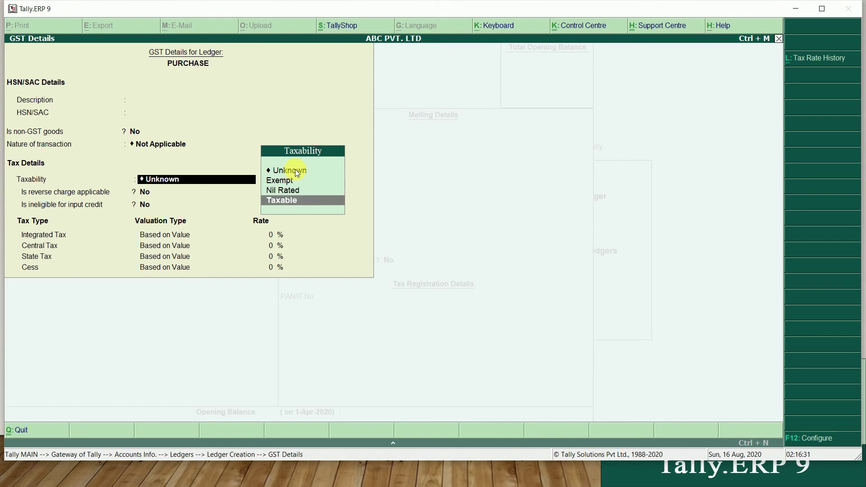
{"action": "key", "text": "Return"}
{"action": "key", "text": "Return"}
{"action": "key", "text": "Return"}
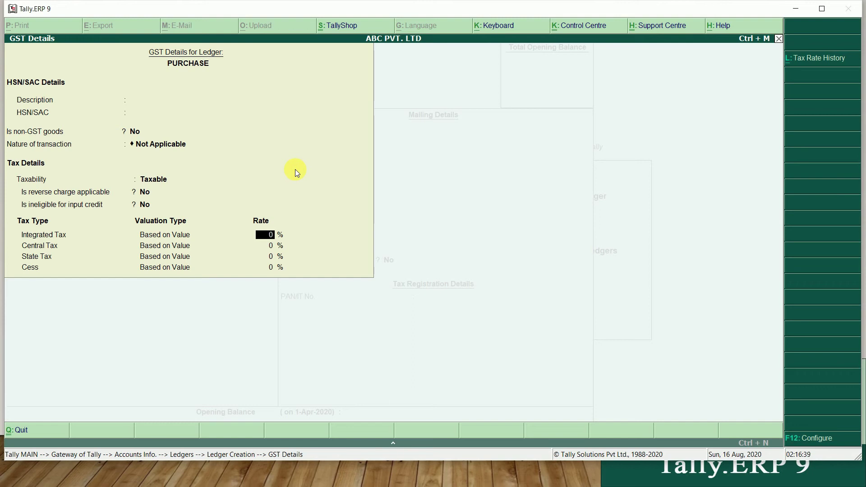
Close GST details, set Set/alter GST Details to No and supply type Goods, then start ledger SALES
{"action": "key", "text": "Escape"}
{"action": "key", "text": "y"}
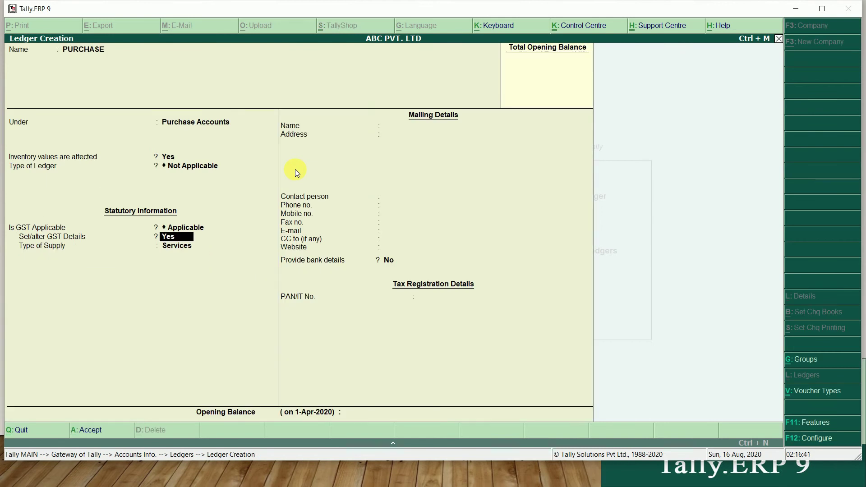
{"action": "key", "text": "n"}
{"action": "key", "text": "Return"}
{"action": "key", "text": "Up"}
{"action": "key", "text": "Return"}
{"action": "key", "text": "Return"}
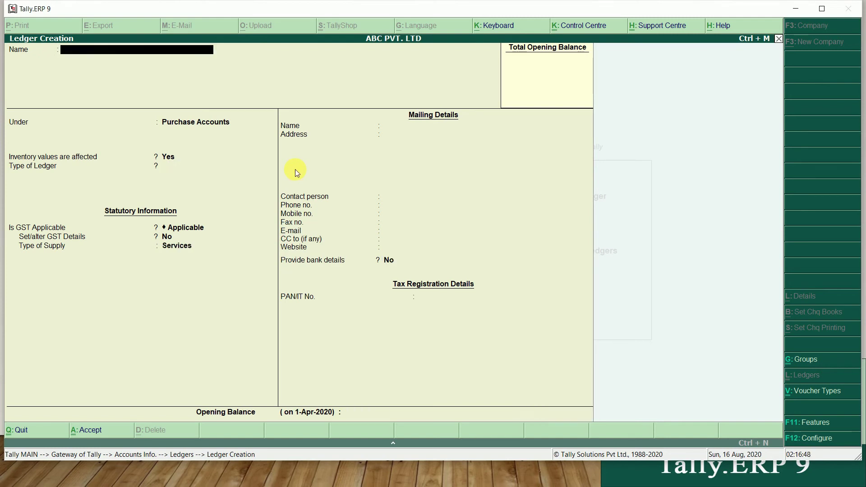
{"action": "type", "text": "SALES"}
Place the SALES ledger under Sales Accounts
{"action": "key", "text": "Return"}
{"action": "type", "text": "SA"}
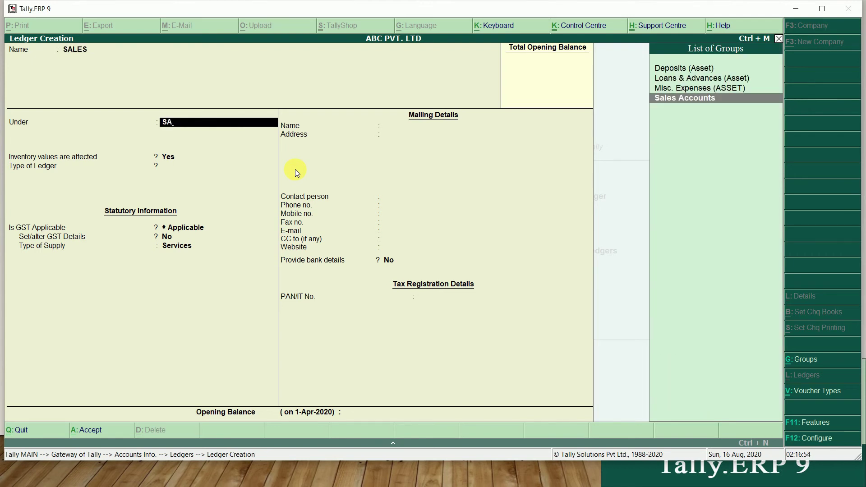
{"action": "key", "text": "Return"}
{"action": "key", "text": "Return"}
{"action": "key", "text": "Return"}
{"action": "key", "text": "Return"}
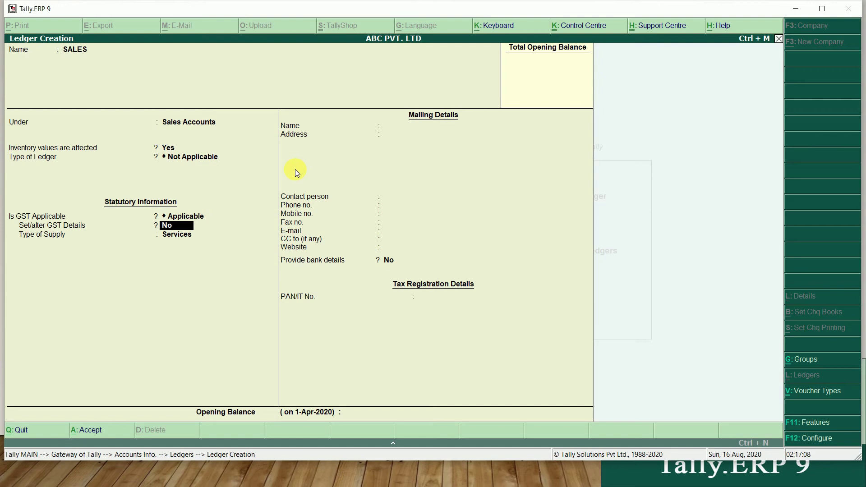
Turn on Set/alter GST Details for SALES and bring up the nature of transaction list
{"action": "key", "text": "y"}
{"action": "key", "text": "Return"}
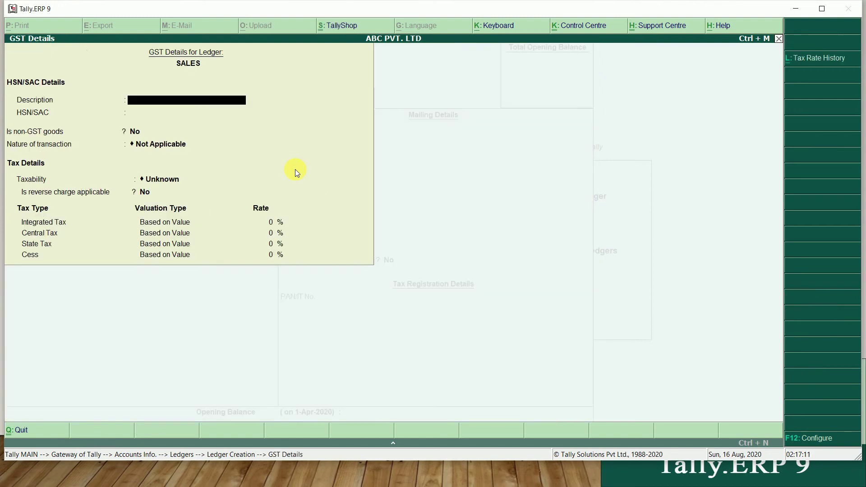
{"action": "key", "text": "Return"}
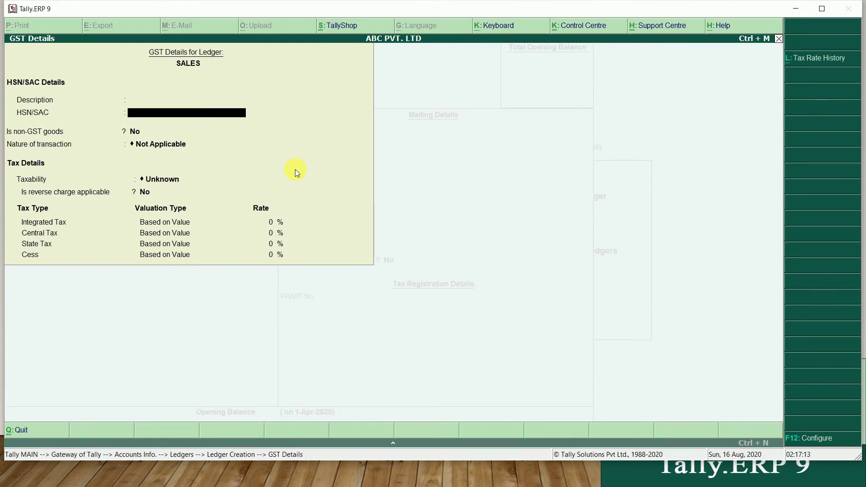
{"action": "key", "text": "Return"}
{"action": "key", "text": "Return"}
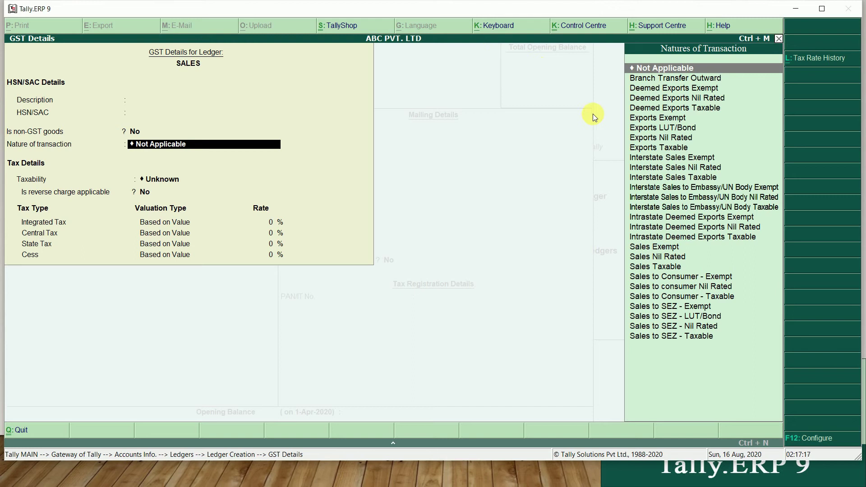
Review the sales transaction natures, then close GST details without changes
{"action": "key", "text": "Down"}
{"action": "key", "text": "Down"}
{"action": "key", "text": "Down"}
{"action": "key", "text": "Down"}
{"action": "key", "text": "Down"}
{"action": "key", "text": "Down"}
{"action": "key", "text": "Down"}
{"action": "key", "text": "Down"}
{"action": "key", "text": "Down"}
{"action": "key", "text": "Down"}
{"action": "key", "text": "Down"}
{"action": "key", "text": "Down"}
{"action": "key", "text": "Down"}
{"action": "key", "text": "Down"}
{"action": "key", "text": "Down"}
{"action": "key", "text": "Down"}
{"action": "key", "text": "Down"}
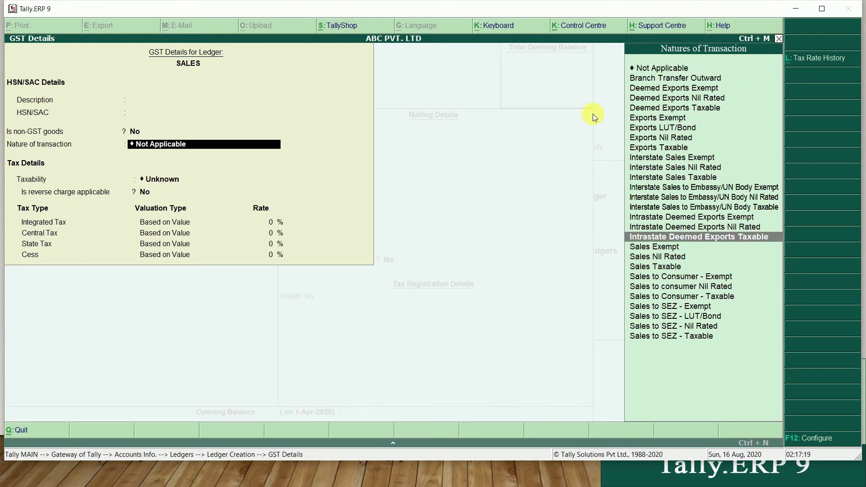
{"action": "key", "text": "Down"}
{"action": "key", "text": "Down"}
{"action": "key", "text": "Down"}
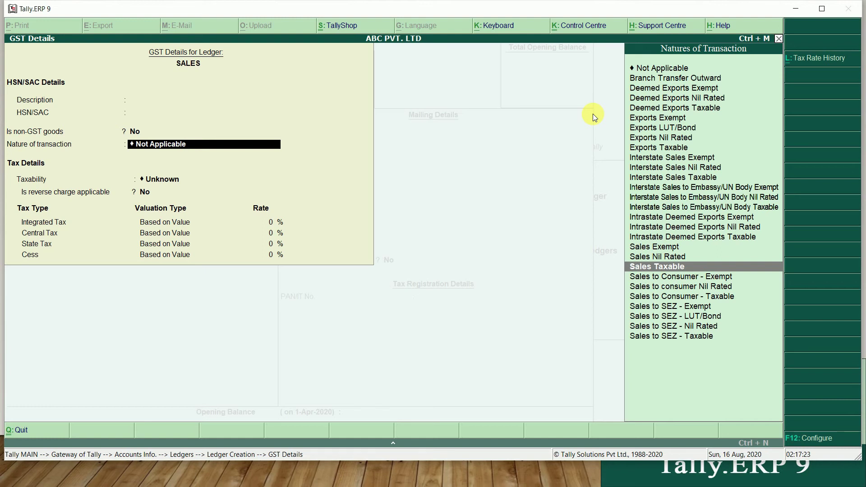
{"action": "key", "text": "Up"}
{"action": "key", "text": "Up"}
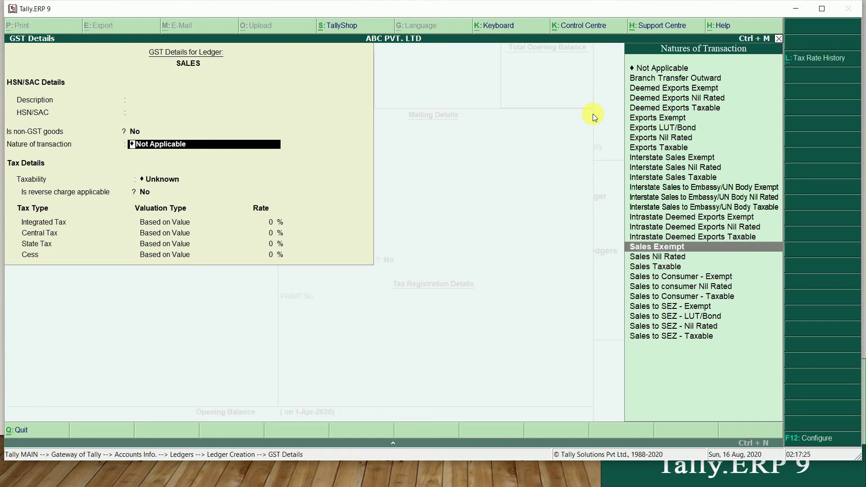
{"action": "key", "text": "Up"}
{"action": "key", "text": "Up"}
{"action": "key", "text": "Up"}
{"action": "key", "text": "Up"}
{"action": "key", "text": "Up"}
{"action": "key", "text": "Up"}
{"action": "key", "text": "Up"}
{"action": "key", "text": "Up"}
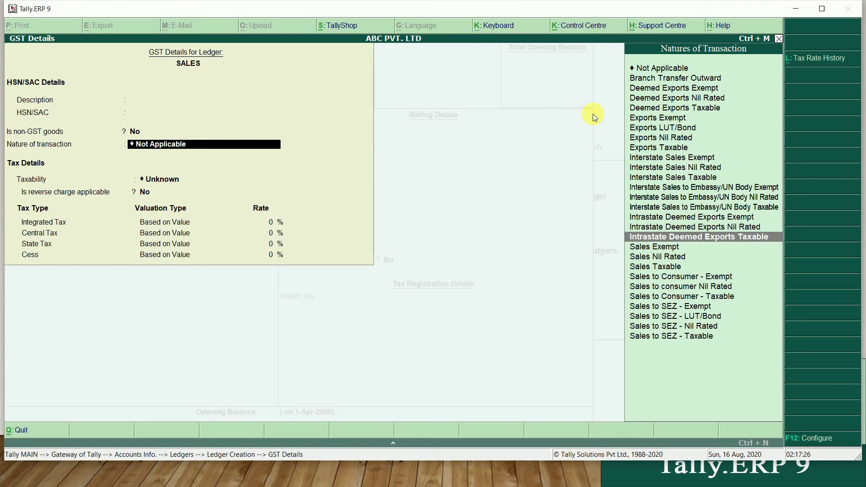
{"action": "key", "text": "Down"}
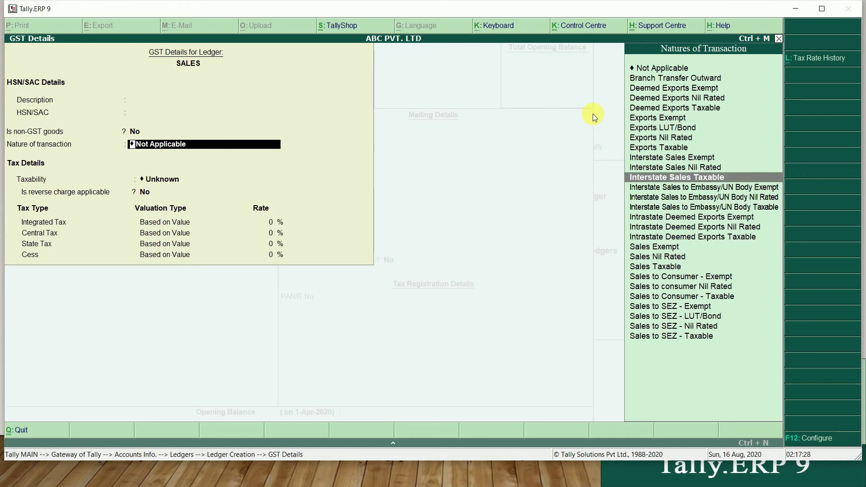
{"action": "key", "text": "Up"}
{"action": "key", "text": "Up"}
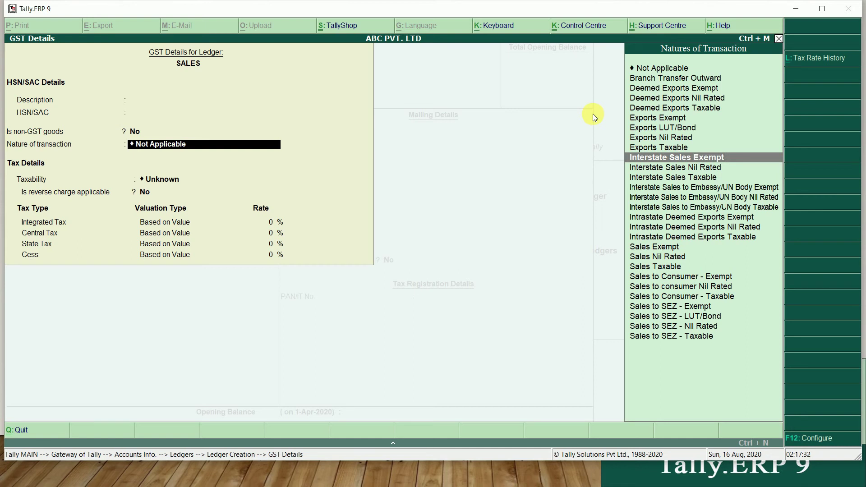
{"action": "key", "text": "Down"}
{"action": "key", "text": "Down"}
{"action": "key", "text": "Down"}
{"action": "key", "text": "Down"}
{"action": "key", "text": "Down"}
{"action": "key", "text": "Down"}
{"action": "key", "text": "Down"}
{"action": "key", "text": "Down"}
{"action": "key", "text": "Down"}
{"action": "key", "text": "Down"}
{"action": "key", "text": "Down"}
{"action": "key", "text": "Down"}
{"action": "key", "text": "Down"}
{"action": "key", "text": "Down"}
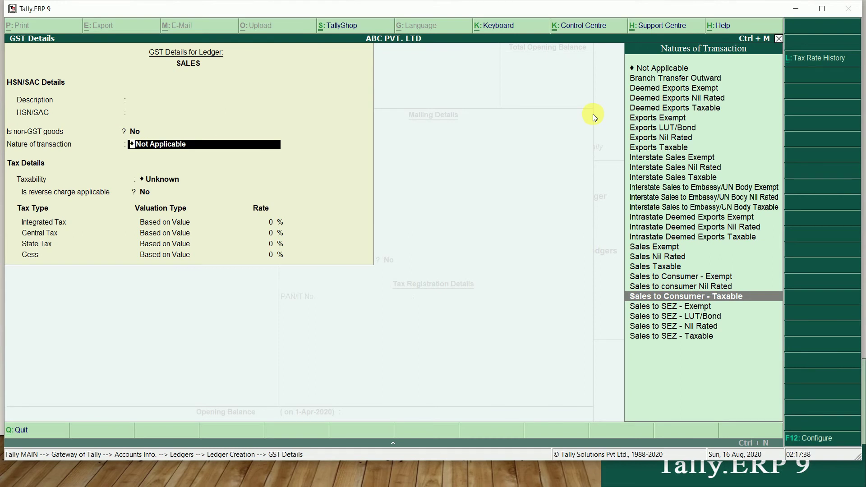
{"action": "key", "text": "Up"}
{"action": "key", "text": "Up"}
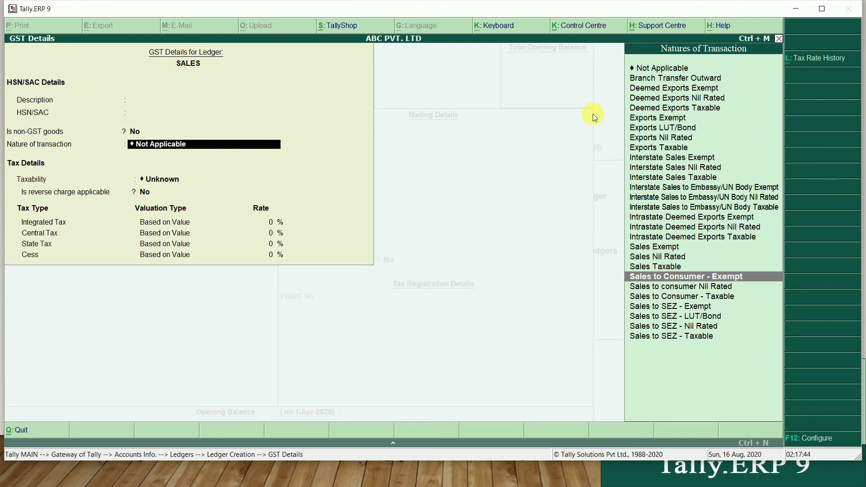
{"action": "key", "text": "Escape"}
Set Set/alter GST Details to No and supply type Goods, and save the SALES ledger
{"action": "key", "text": "y"}
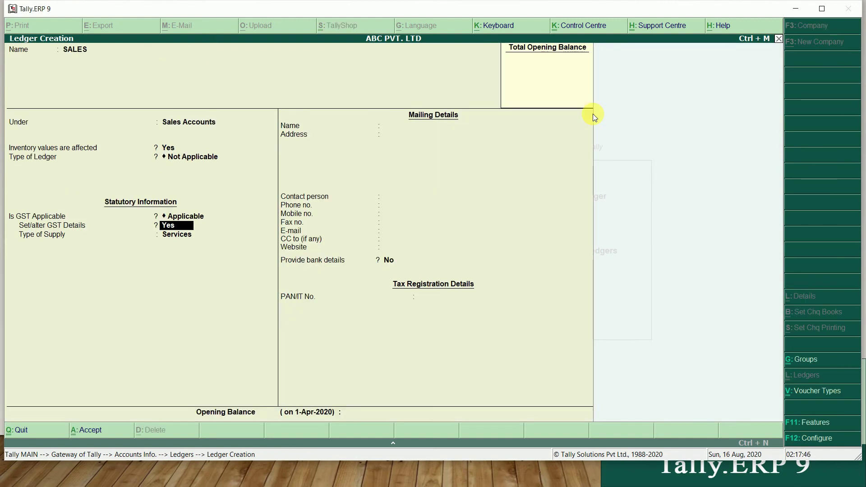
{"action": "key", "text": "n"}
{"action": "key", "text": "Return"}
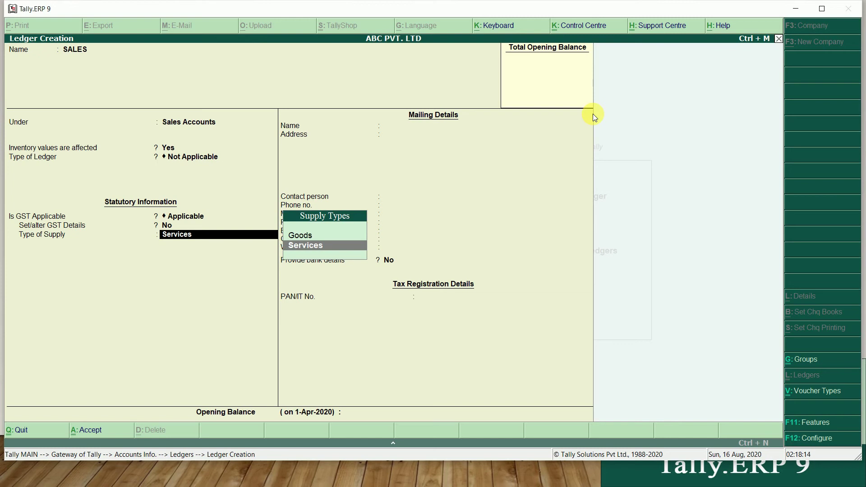
{"action": "key", "text": "Up"}
{"action": "key", "text": "Return"}
{"action": "key", "text": "Return"}
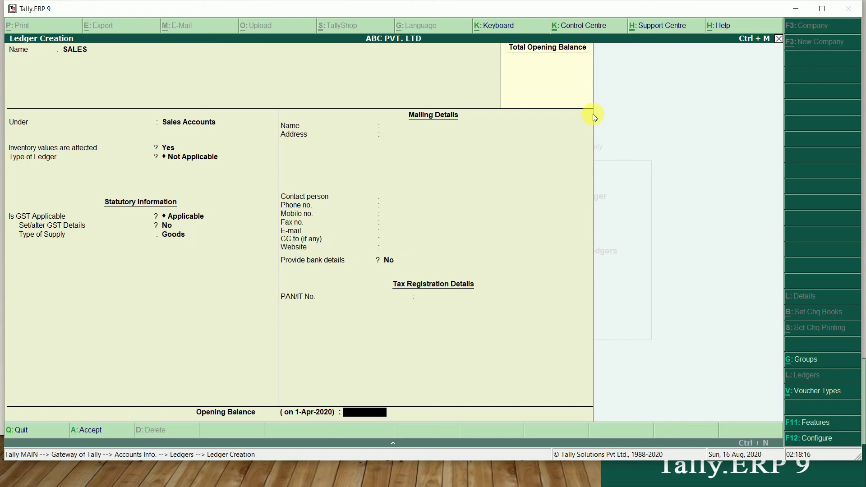
{"action": "key", "text": "Return"}
{"action": "key", "text": "Return"}
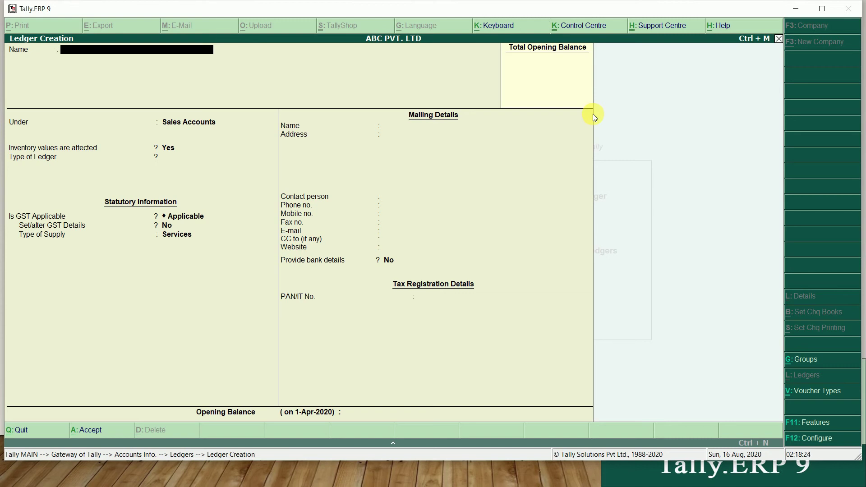
Quit ledger creation and return to the Gateway of Tally
{"action": "key", "text": "Escape"}
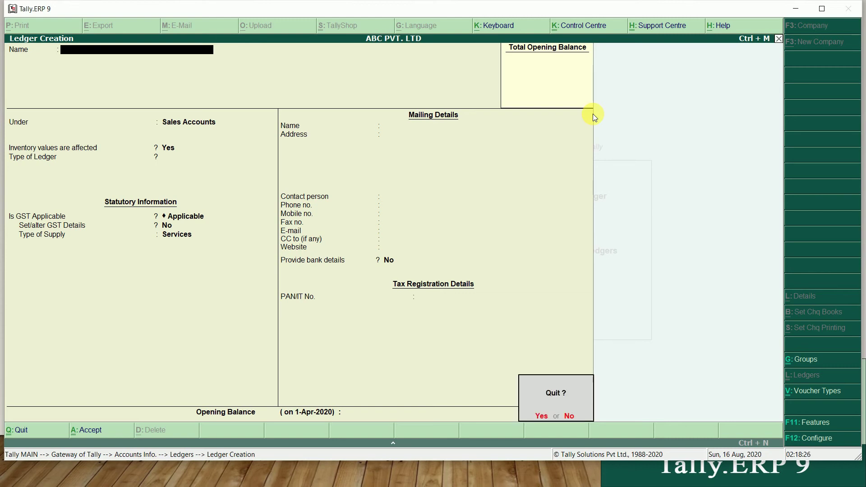
{"action": "key", "text": "Return"}
{"action": "key", "text": "Escape"}
{"action": "key", "text": "Escape"}
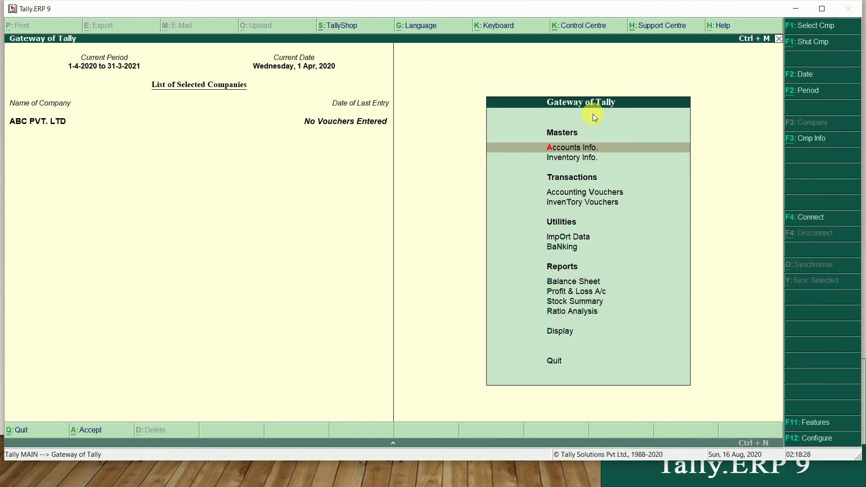
Start a new stock item named SONY TV from Inventory Info
{"action": "key", "text": "Down"}
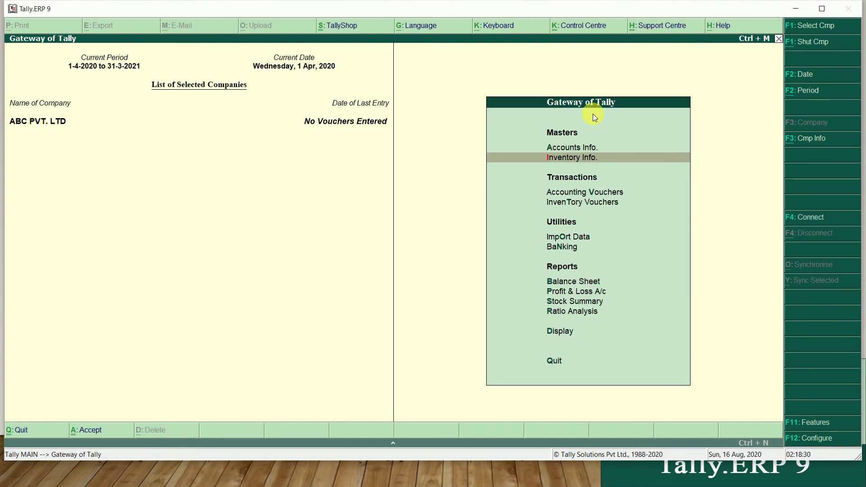
{"action": "key", "text": "Return"}
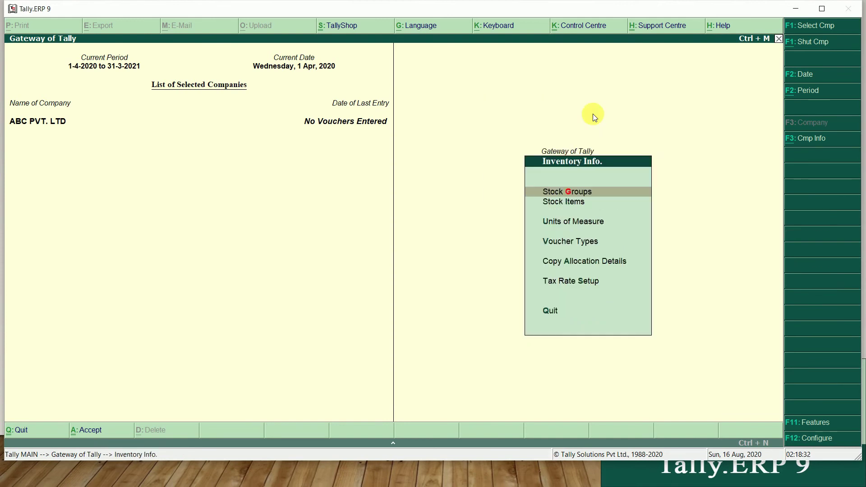
{"action": "key", "text": "Down"}
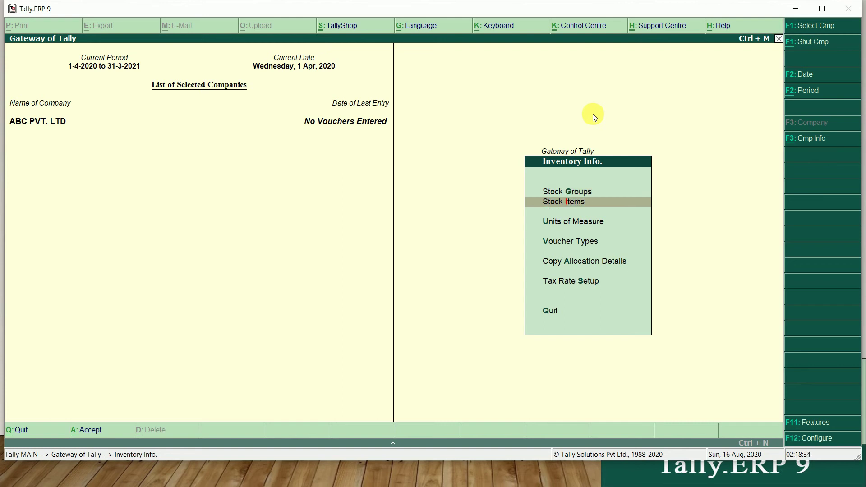
{"action": "key", "text": "Return"}
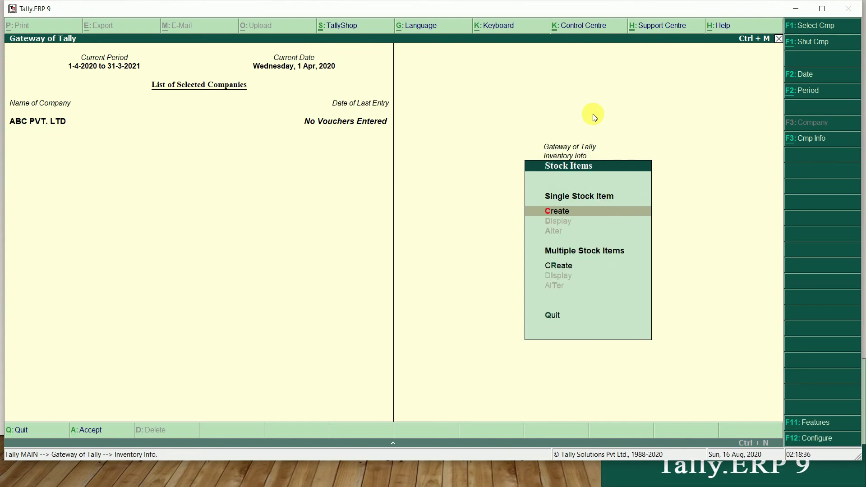
{"action": "key", "text": "Return"}
{"action": "type", "text": "S"}
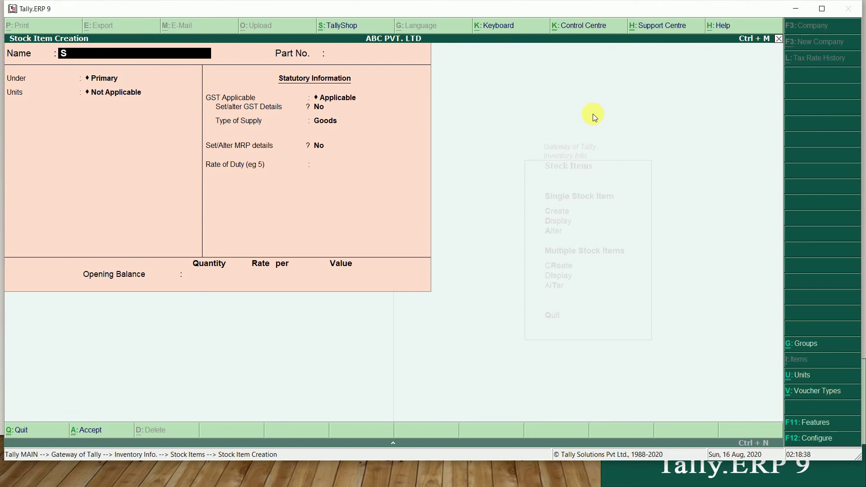
{"action": "type", "text": "ONY TV"}
{"action": "key", "text": "Return"}
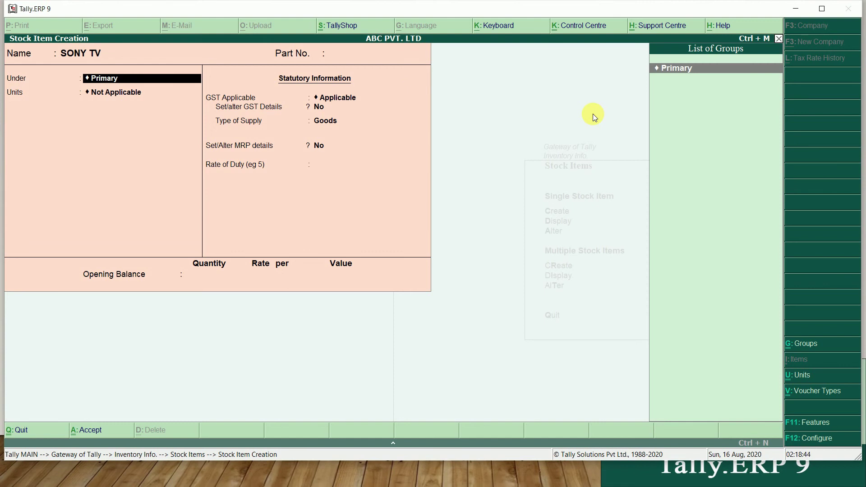
Create a new stock group TV under Primary with Alt+C
{"action": "key", "text": "alt+c"}
{"action": "type", "text": "TV"}
{"action": "key", "text": "Return"}
{"action": "key", "text": "Return"}
Answer Yes to adding item quantities and to Set/alter GST Details for the TV group
{"action": "type", "text": "Y"}
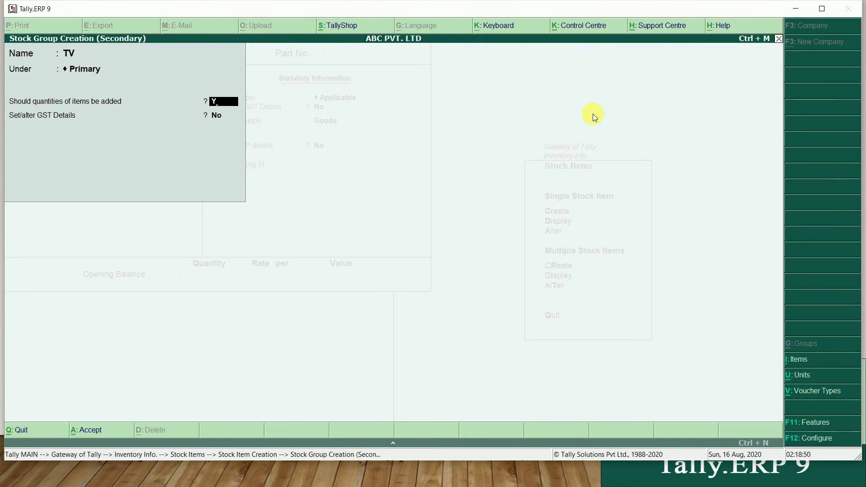
{"action": "key", "text": "Return"}
{"action": "type", "text": "Y"}
{"action": "key", "text": "Return"}
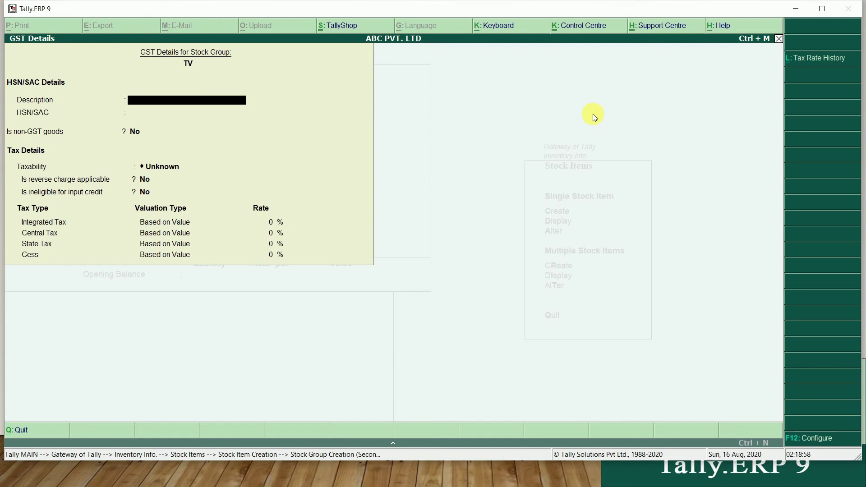
Enter HSN/SAC 1234 for the TV group, keeping non-GST goods at No
{"action": "key", "text": "Return"}
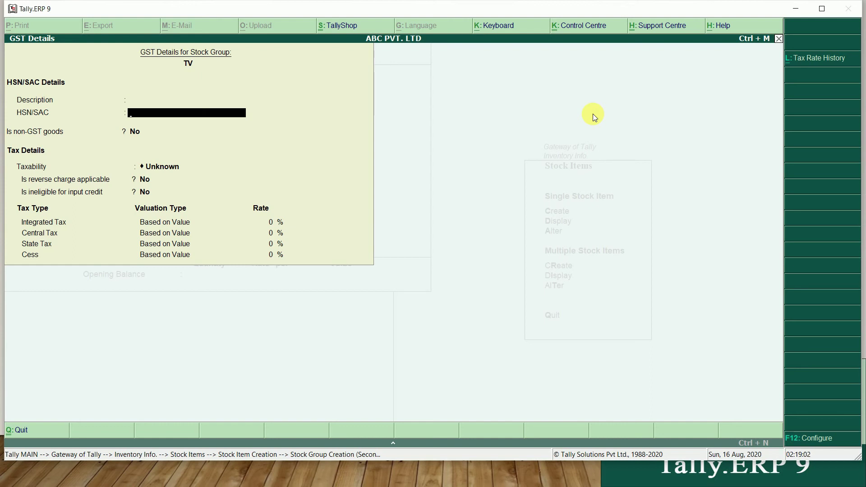
{"action": "key", "text": "Return"}
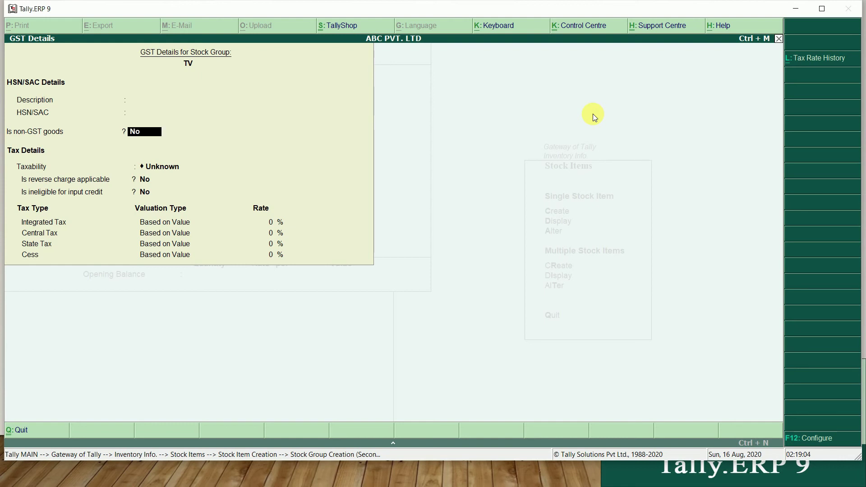
{"action": "key", "text": "Up"}
{"action": "key", "text": "Up"}
{"action": "key", "text": "Return"}
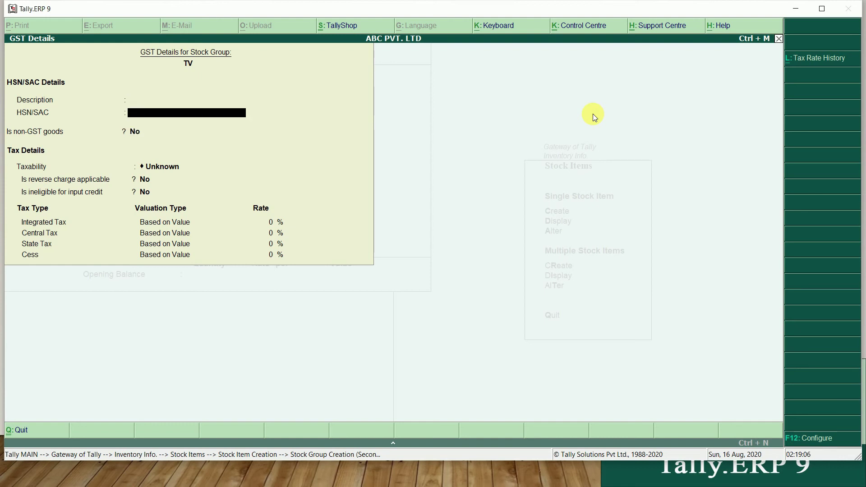
{"action": "type", "text": "123"}
{"action": "key", "text": "Return"}
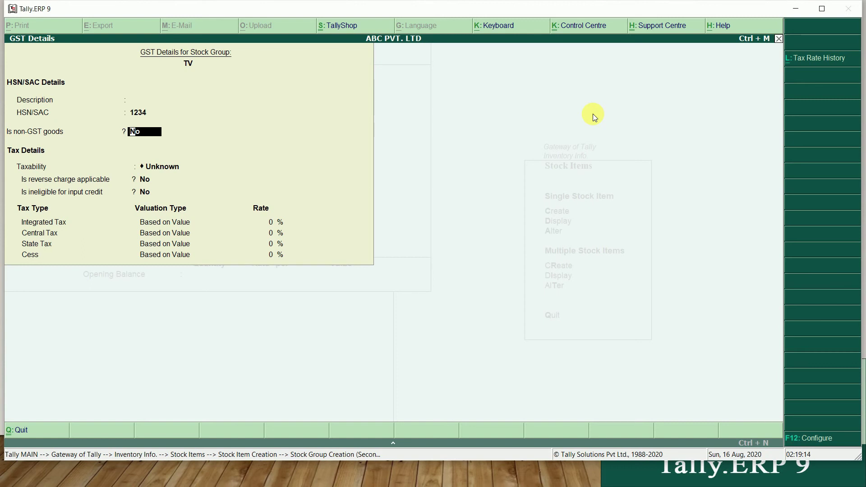
{"action": "key", "text": "Return"}
{"action": "key", "text": "BackSpace"}
{"action": "key", "text": "Return"}
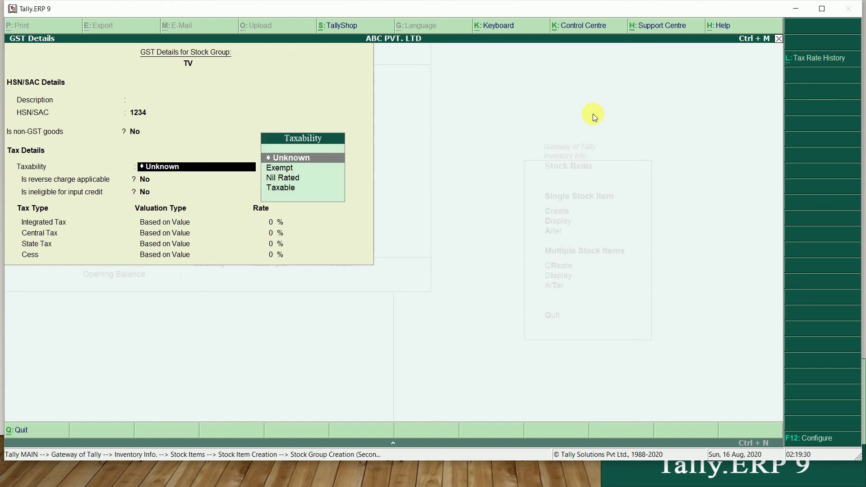
Make the TV group Taxable at 18% integrated tax, giving 9% central and 9% state
{"action": "key", "text": "Down"}
{"action": "key", "text": "Down"}
{"action": "key", "text": "Down"}
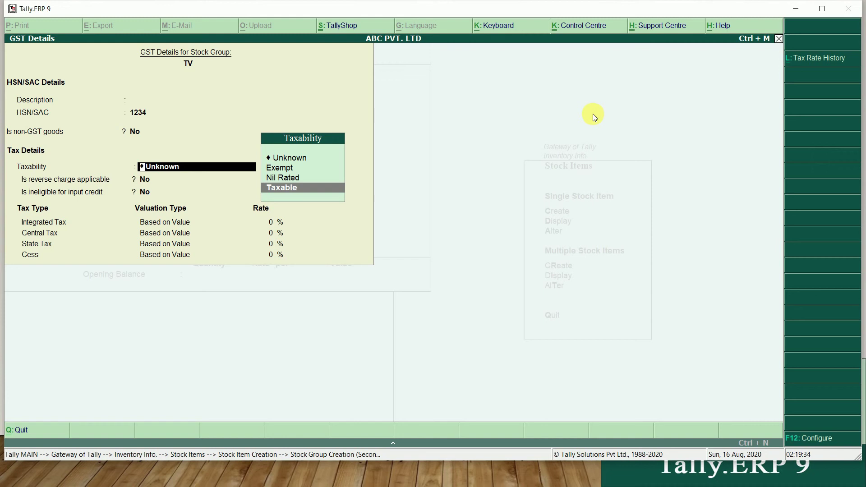
{"action": "key", "text": "Up"}
{"action": "key", "text": "Up"}
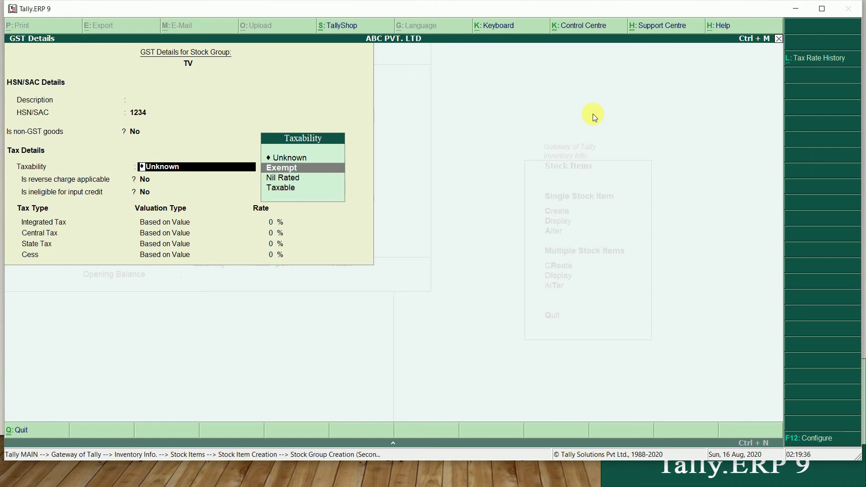
{"action": "key", "text": "Down"}
{"action": "key", "text": "Down"}
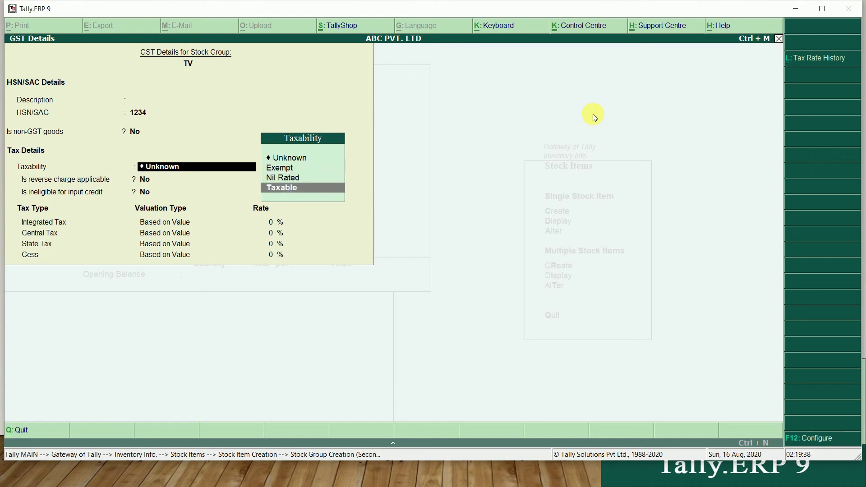
{"action": "key", "text": "Return"}
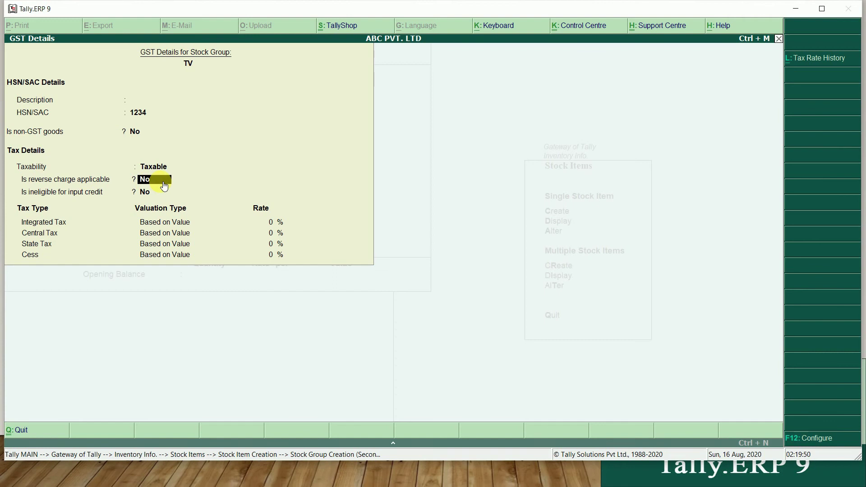
{"action": "key", "text": "Return"}
{"action": "key", "text": "Return"}
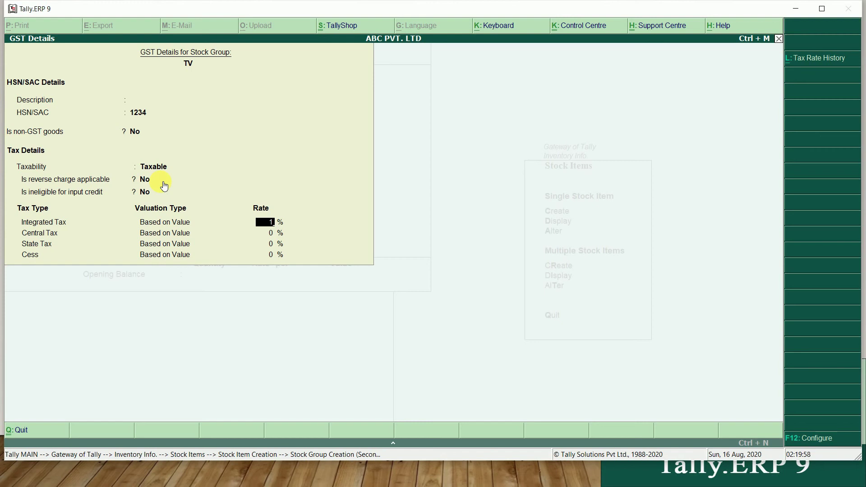
{"action": "type", "text": "8"}
{"action": "key", "text": "Return"}
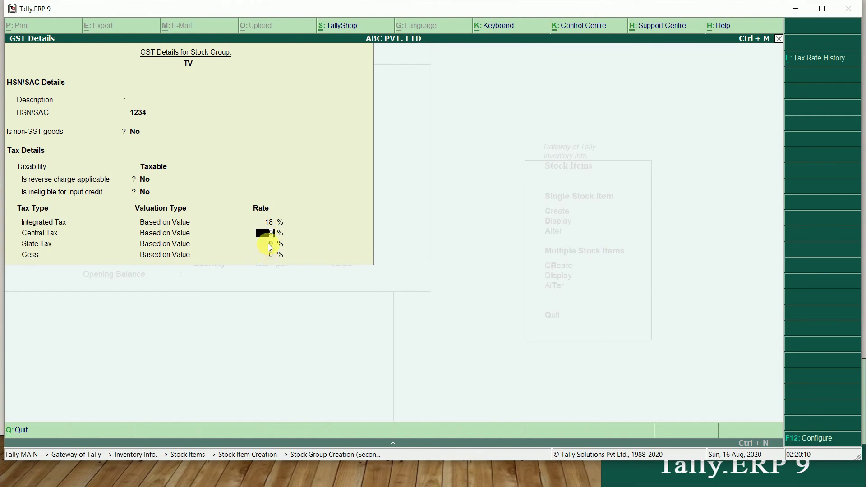
{"action": "key", "text": "Return"}
{"action": "key", "text": "Return"}
{"action": "key", "text": "Return"}
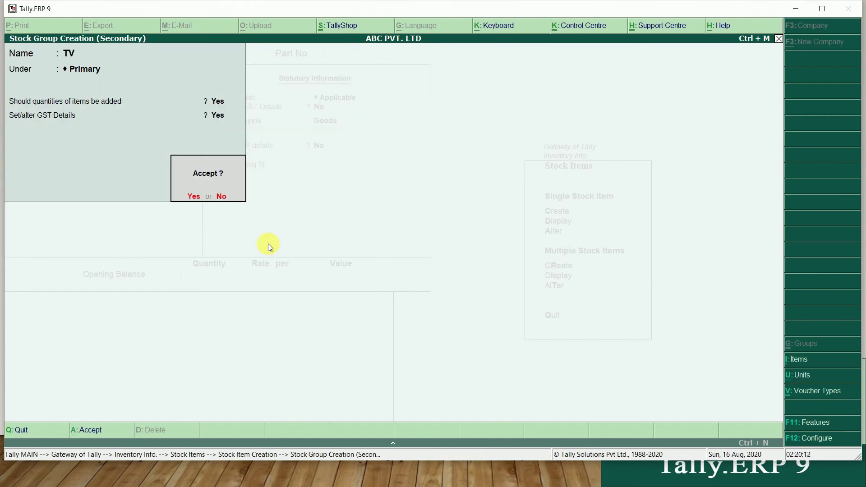
{"action": "key", "text": "Return"}
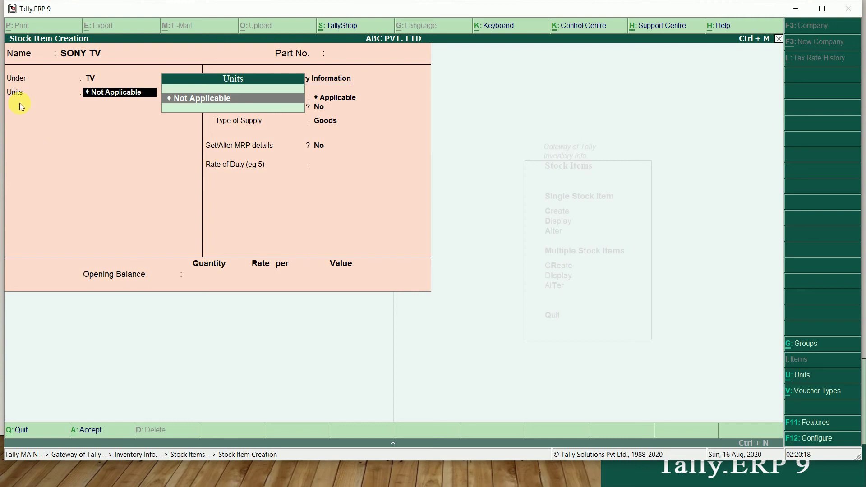
Start a new unit of measure from SONY TV's Units field
{"action": "key", "text": "alt+c"}
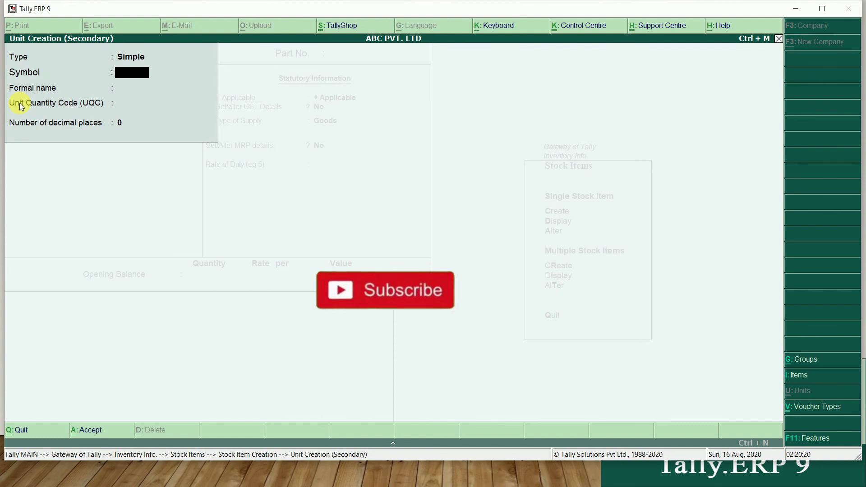
Create unit NOS with quantity code NOS-NUMBERS and assign it to SONY TV
{"action": "type", "text": "NOS"}
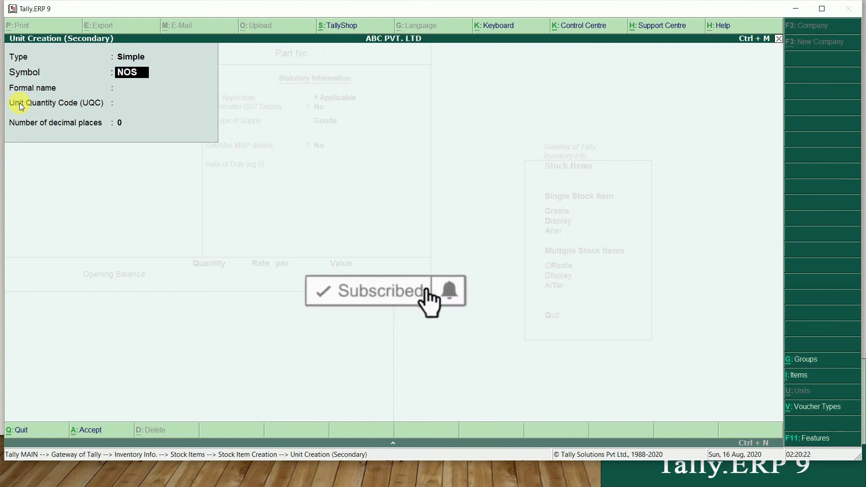
{"action": "key", "text": "Return"}
{"action": "key", "text": "Return"}
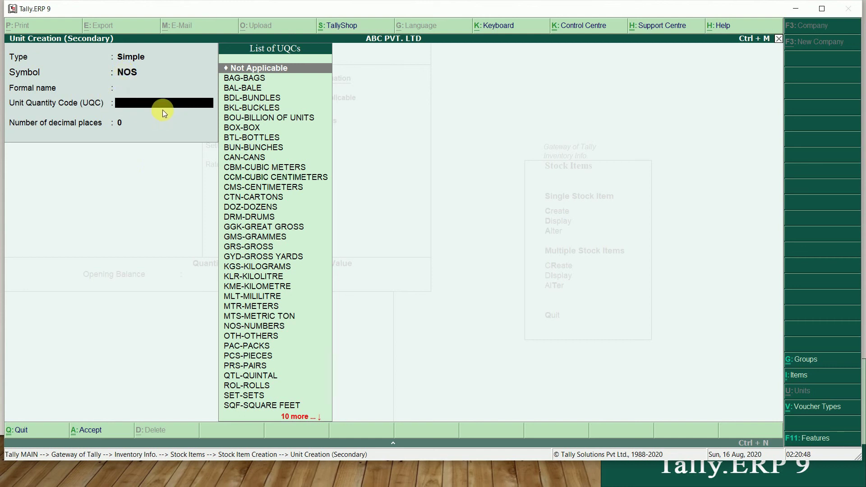
{"action": "type", "text": "NOS"}
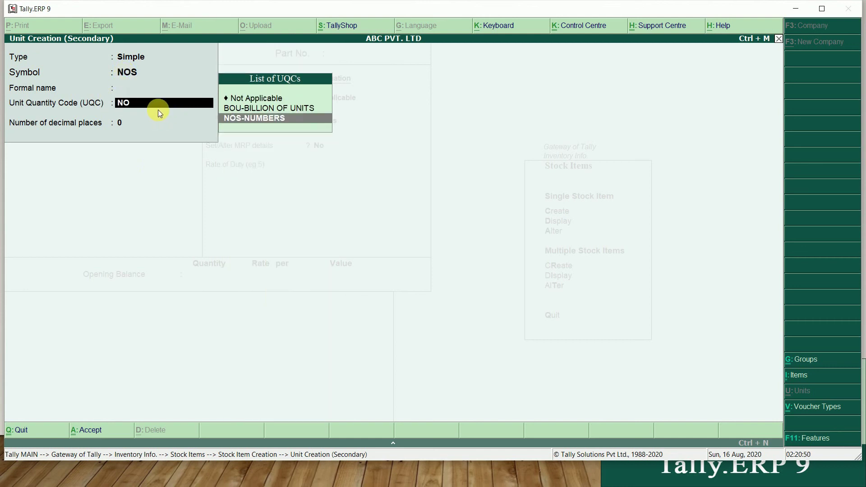
{"action": "key", "text": "BackSpace"}
{"action": "key", "text": "BackSpace"}
{"action": "key", "text": "BackSpace"}
{"action": "type", "text": "KGS"}
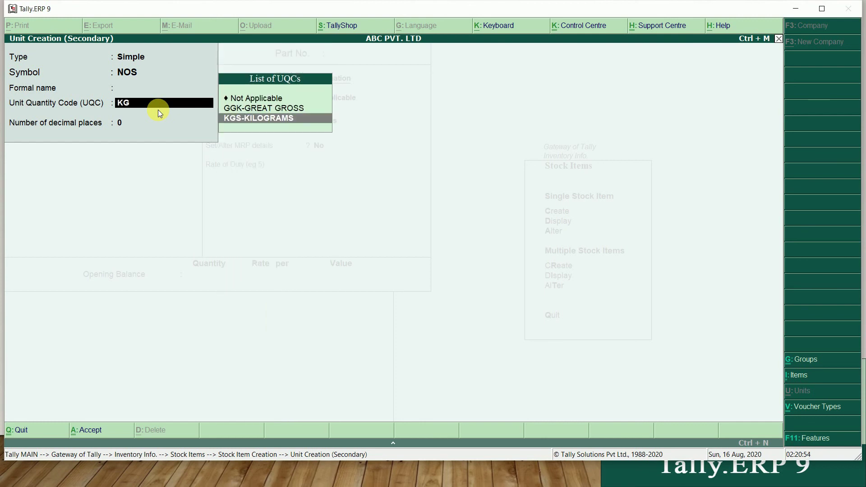
{"action": "key", "text": "BackSpace"}
{"action": "key", "text": "BackSpace"}
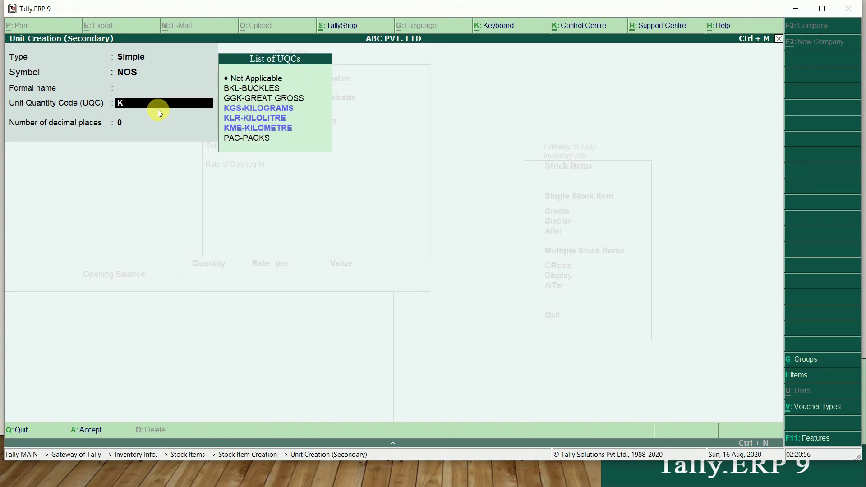
{"action": "key", "text": "BackSpace"}
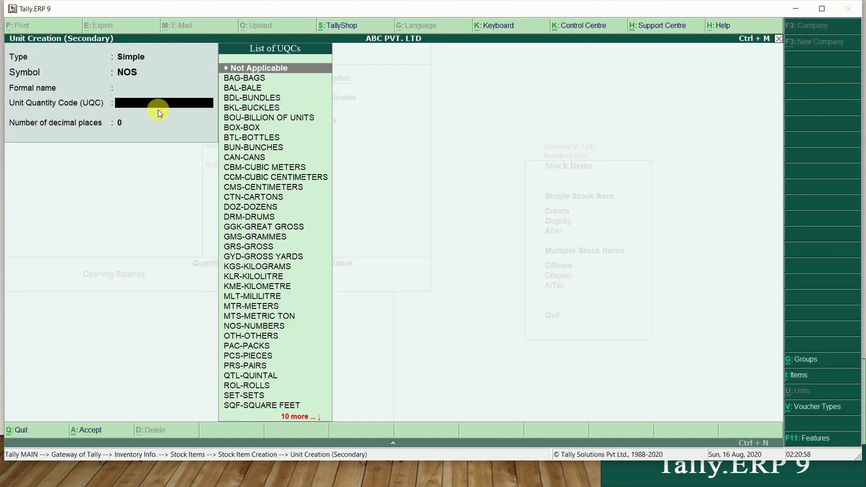
{"action": "type", "text": "M"}
{"action": "key", "text": "Down"}
{"action": "key", "text": "Down"}
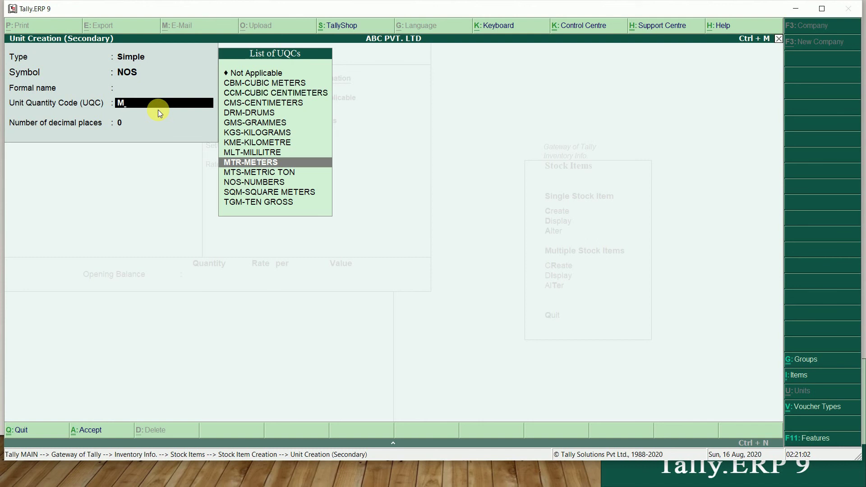
{"action": "key", "text": "BackSpace"}
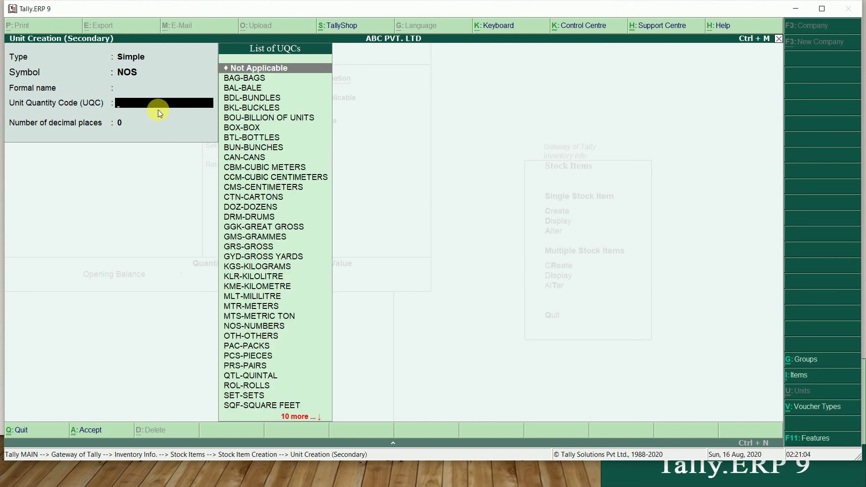
{"action": "type", "text": "NU"}
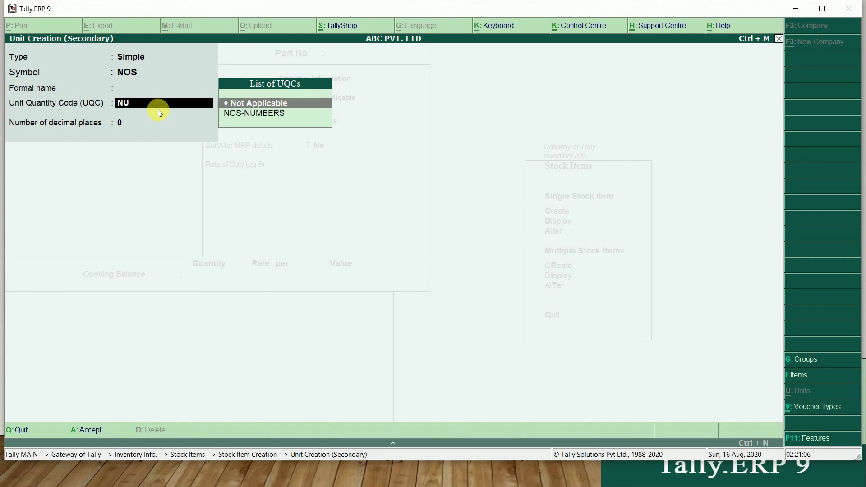
{"action": "key", "text": "Down"}
{"action": "key", "text": "Return"}
{"action": "key", "text": "Return"}
{"action": "key", "text": "Return"}
{"action": "key", "text": "Return"}
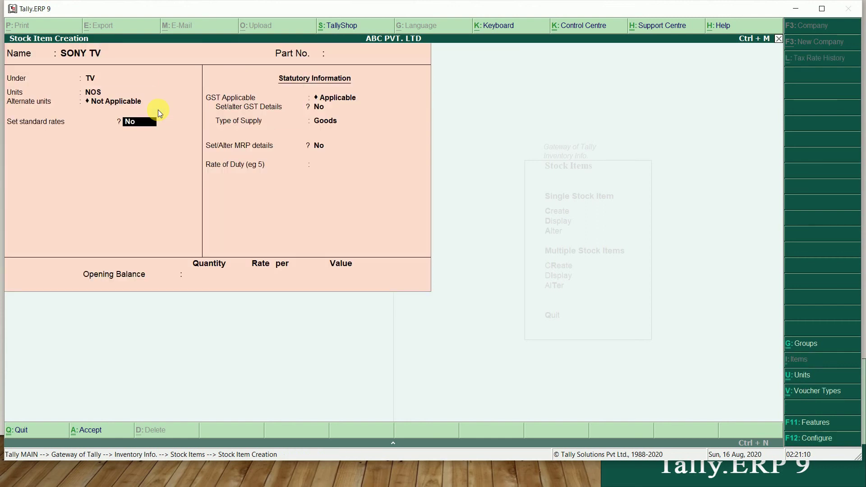
{"action": "key", "text": "Return"}
{"action": "key", "text": "Return"}
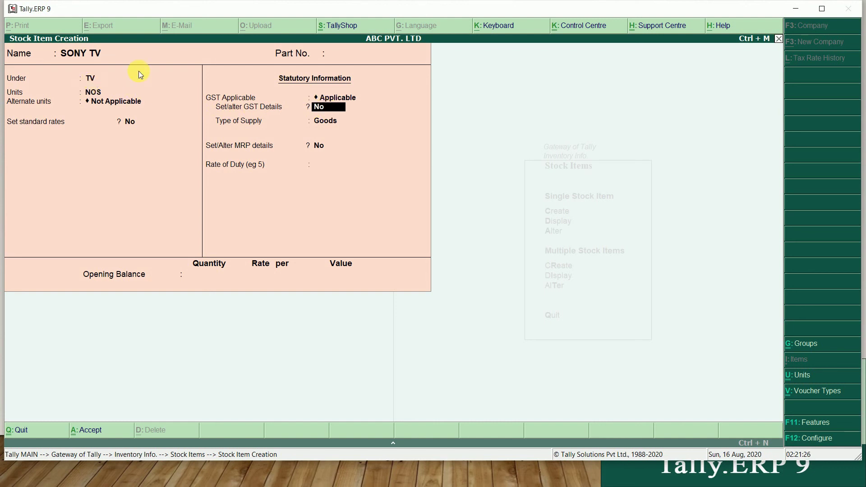
Set 'Set/alter GST Details' to Yes for SONY TV to bring up its GST form
{"action": "key", "text": "y"}
{"action": "key", "text": "Return"}
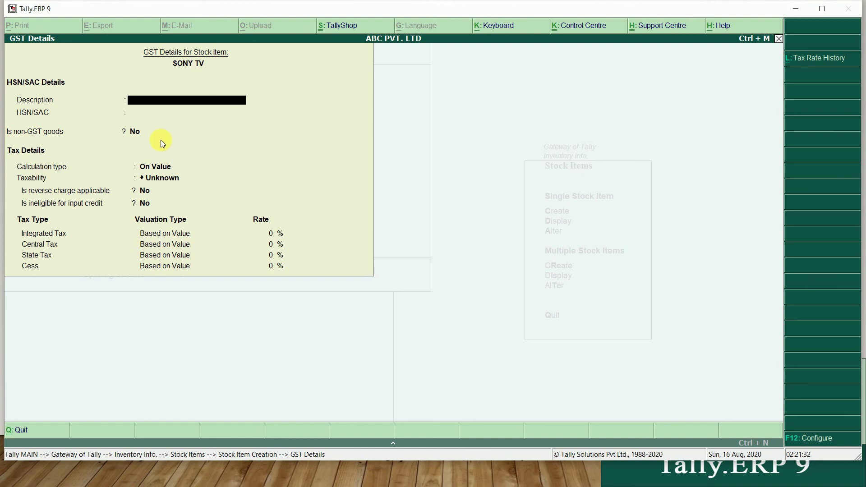
Set SONY TV's taxability to Taxable with On Value calculation, then return to the item
{"action": "key", "text": "Return"}
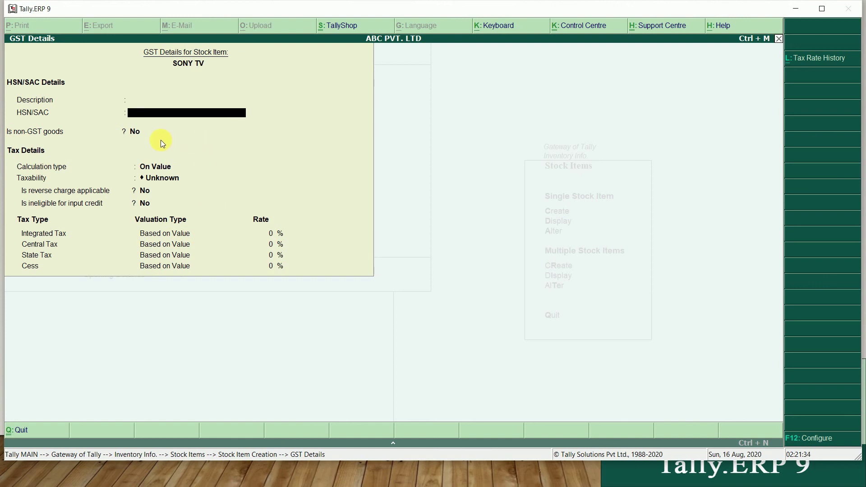
{"action": "key", "text": "Return"}
{"action": "key", "text": "Return"}
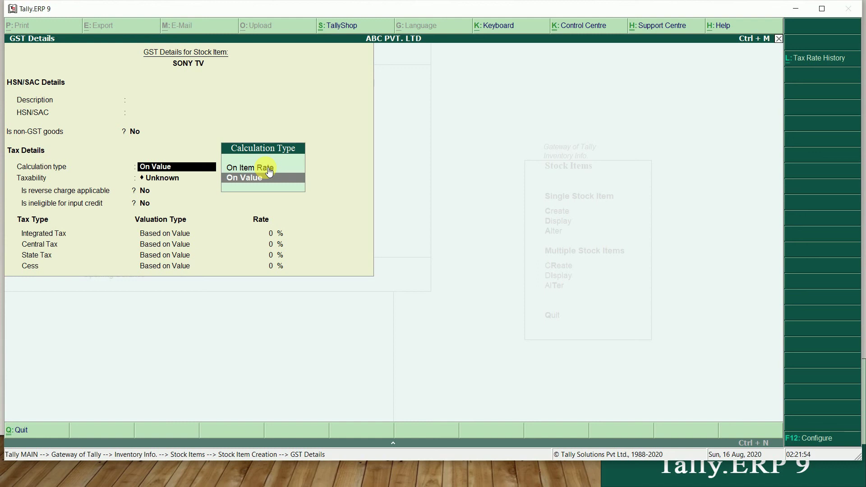
{"action": "key", "text": "Return"}
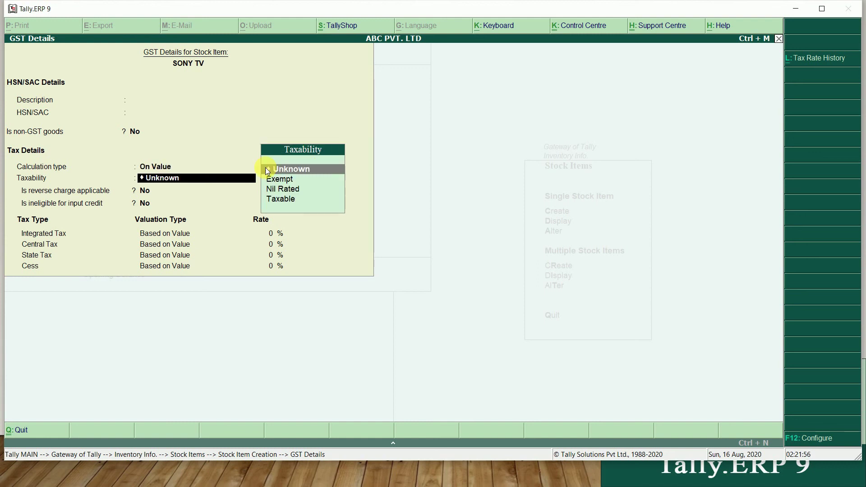
{"action": "key", "text": "Down"}
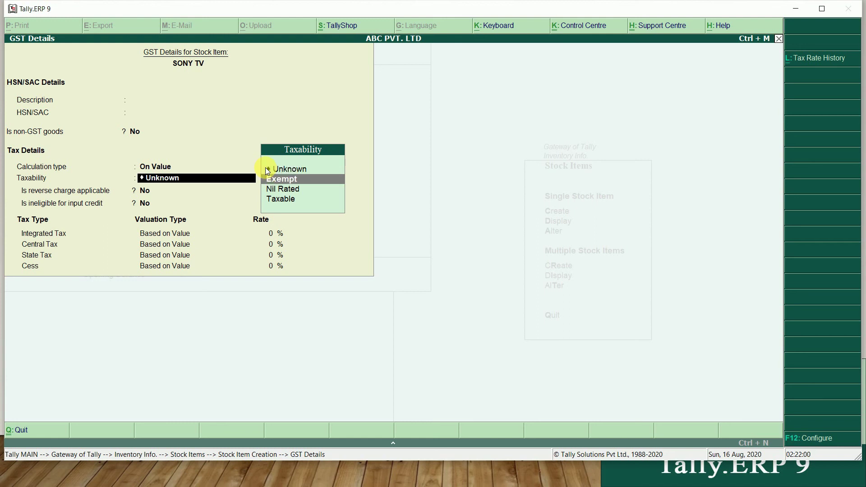
{"action": "key", "text": "Down"}
{"action": "key", "text": "Down"}
{"action": "key", "text": "Return"}
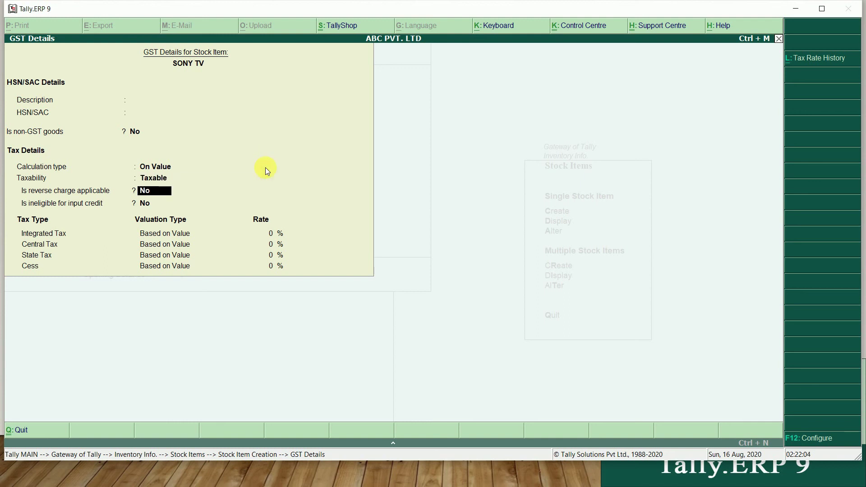
{"action": "key", "text": "Return"}
{"action": "key", "text": "Return"}
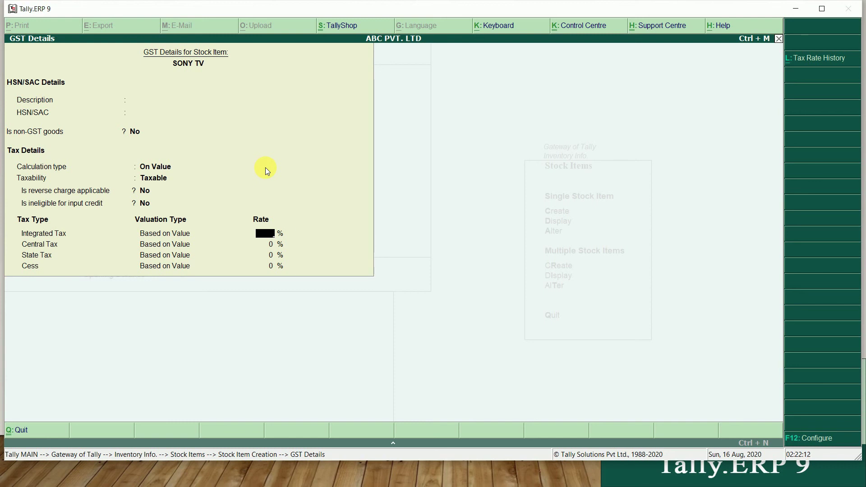
{"action": "key", "text": "ctrl+a"}
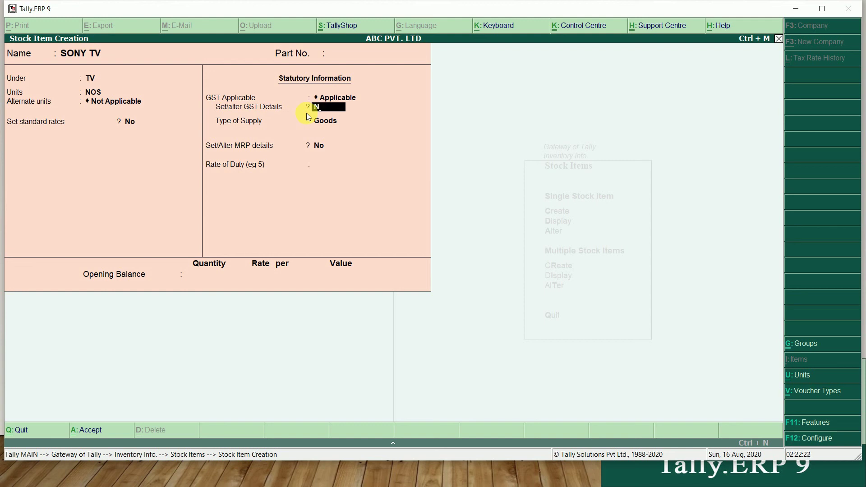
Accept SONY TV and name the next stock item MI MOBILE
{"action": "key", "text": "Return"}
{"action": "key", "text": "Return"}
{"action": "key", "text": "Return"}
{"action": "key", "text": "Return"}
{"action": "key", "text": "Return"}
{"action": "key", "text": "Return"}
{"action": "key", "text": "Return"}
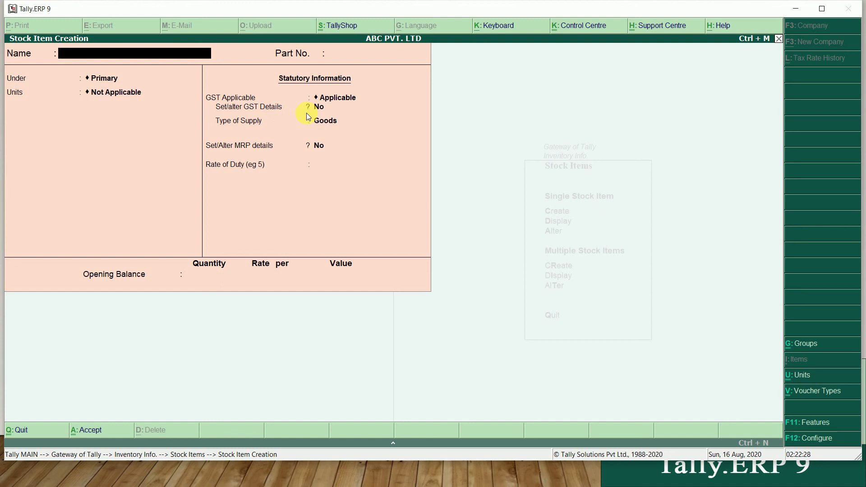
{"action": "type", "text": "L"}
{"action": "key", "text": "BackSpace"}
{"action": "type", "text": "MI MOBILE"}
{"action": "key", "text": "Return"}
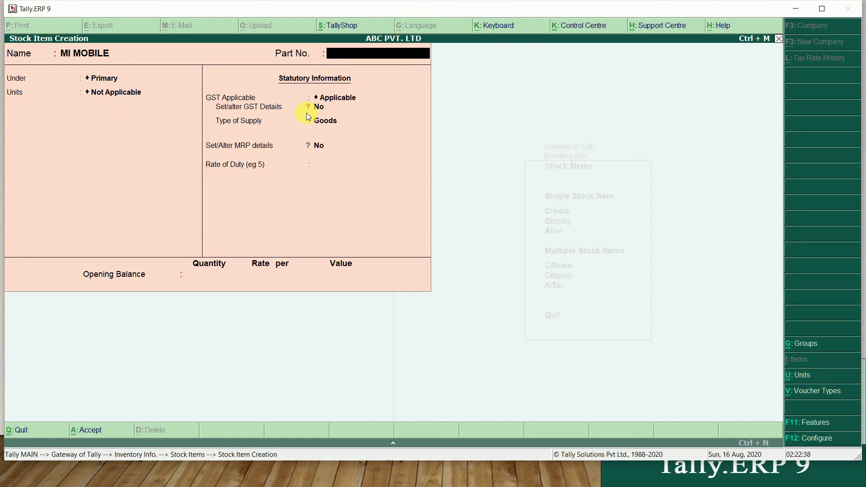
Keep MI MOBILE under Primary with unit NOS and GST Applicable
{"action": "key", "text": "Return"}
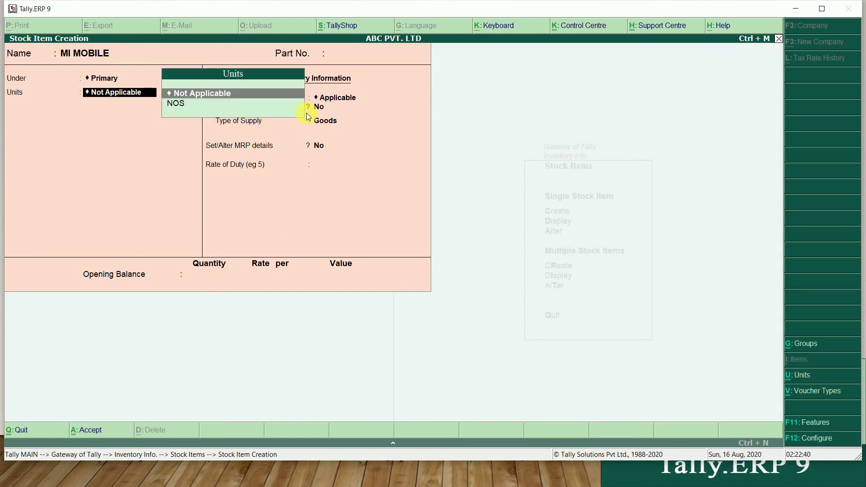
{"action": "key", "text": "Down"}
{"action": "key", "text": "Return"}
{"action": "key", "text": "Return"}
{"action": "key", "text": "Return"}
{"action": "key", "text": "Return"}
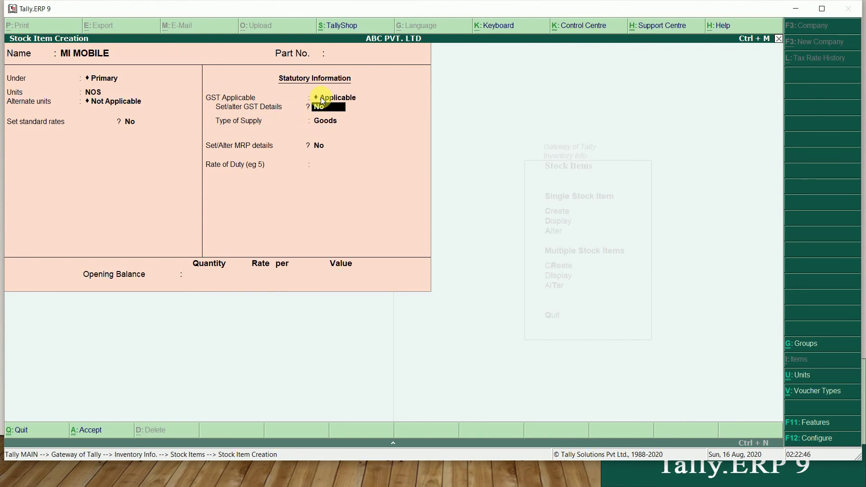
{"action": "left_click", "coordinate": [321, 98]}
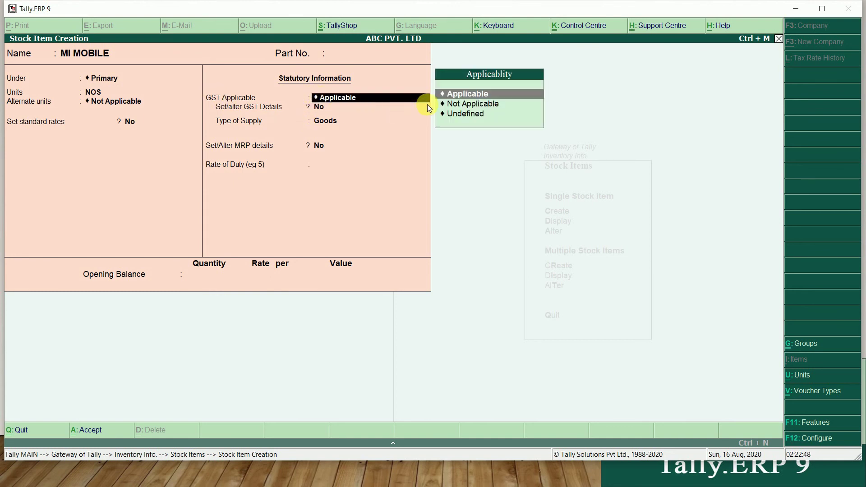
{"action": "key", "text": "Return"}
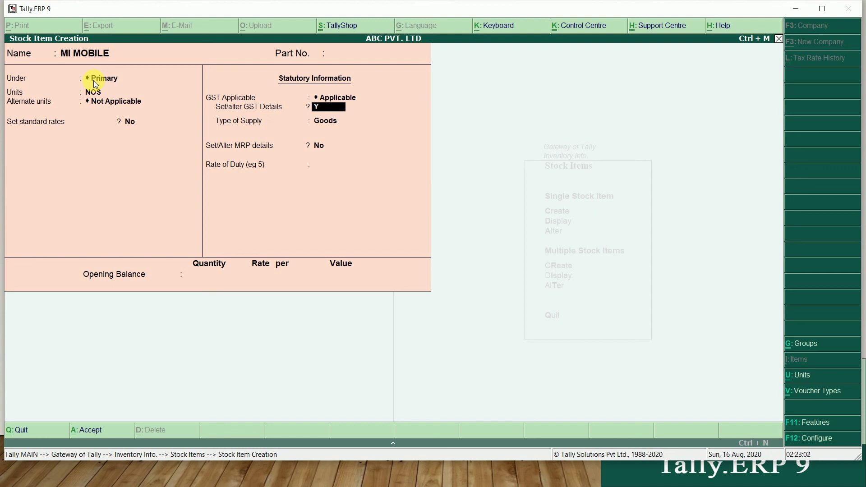
Enter HSN/SAC 3456 in MI MOBILE's GST details, keeping non-GST goods No and On Value
{"action": "key", "text": "y"}
{"action": "key", "text": "Return"}
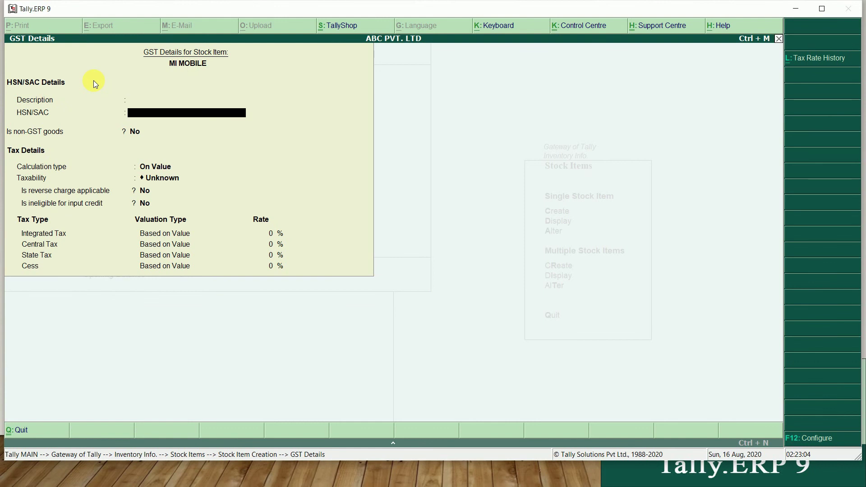
{"action": "key", "text": "Up"}
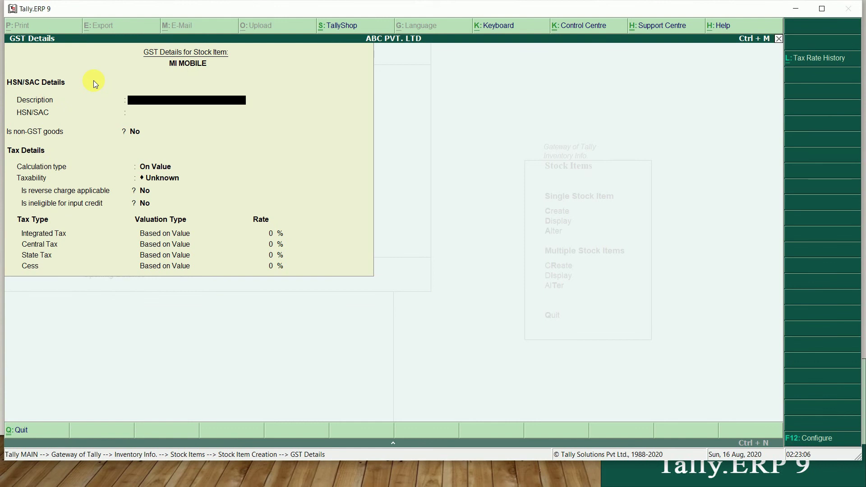
{"action": "key", "text": "Return"}
{"action": "type", "text": "3456"}
{"action": "key", "text": "Return"}
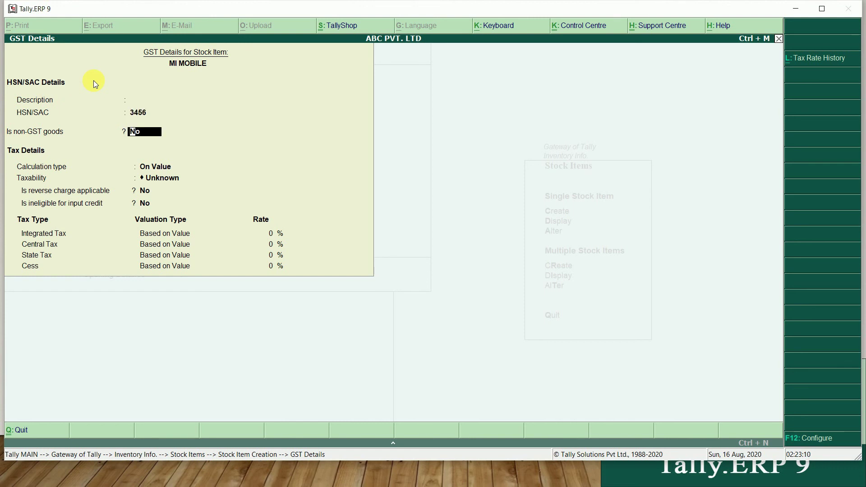
{"action": "key", "text": "Return"}
{"action": "key", "text": "Return"}
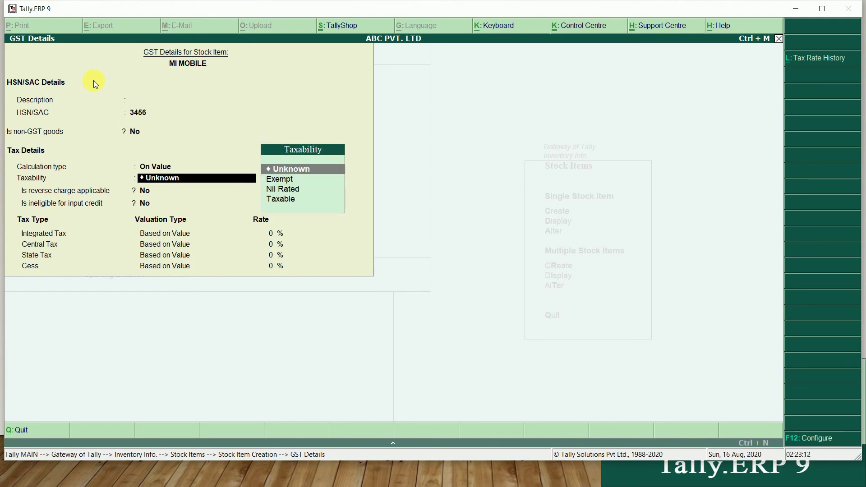
{"action": "key", "text": "Down"}
{"action": "key", "text": "Down"}
{"action": "key", "text": "Down"}
{"action": "key", "text": "Return"}
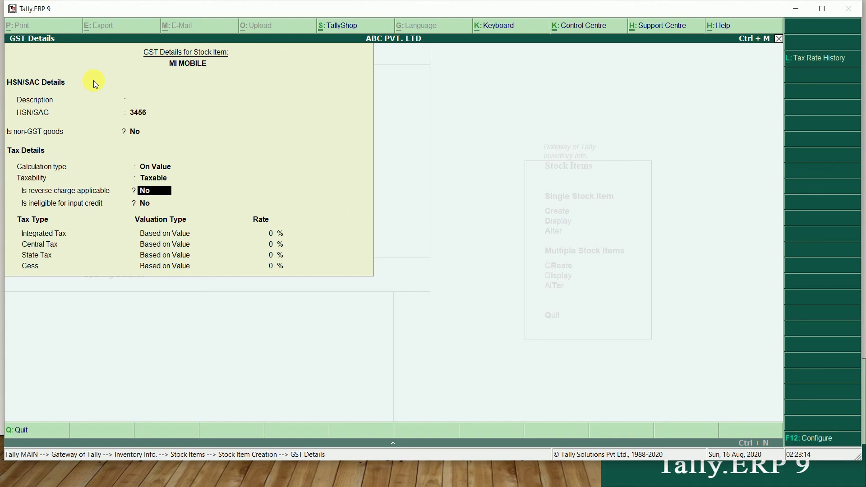
{"action": "key", "text": "BackSpace"}
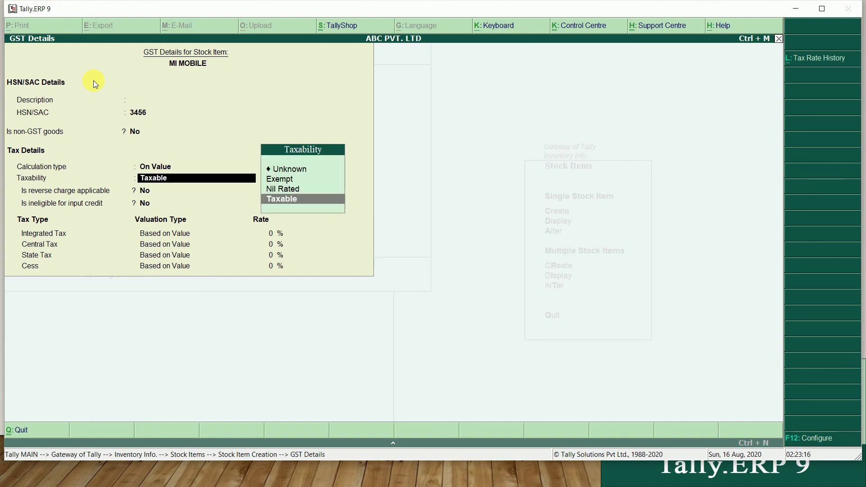
{"action": "key", "text": "Up"}
{"action": "key", "text": "Up"}
{"action": "key", "text": "Escape"}
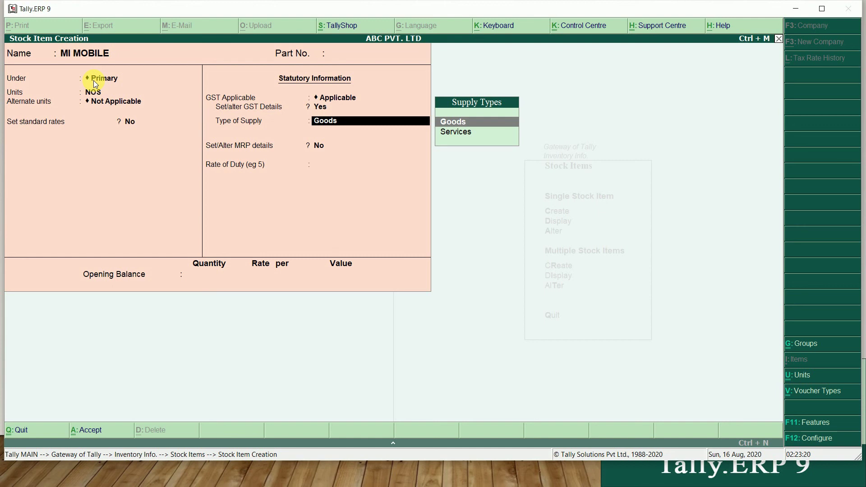
Reopen MI MOBILE's GST details, set Taxable with 12% integrated tax, and return to the item
{"action": "key", "text": "BackSpace"}
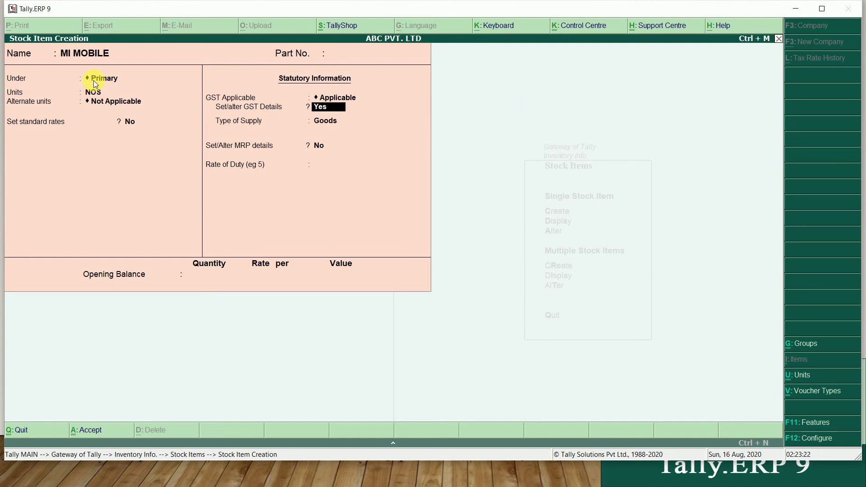
{"action": "key", "text": "Return"}
{"action": "key", "text": "Return"}
{"action": "key", "text": "Return"}
{"action": "key", "text": "Return"}
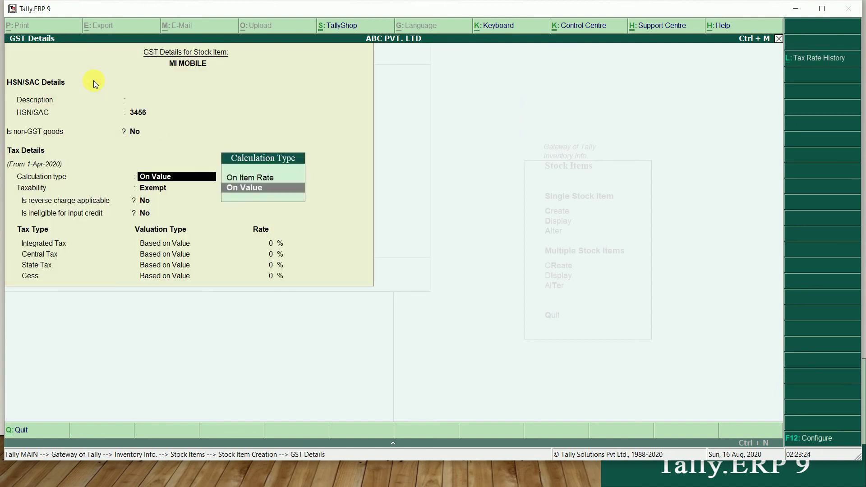
{"action": "key", "text": "Return"}
{"action": "key", "text": "Down"}
{"action": "key", "text": "Down"}
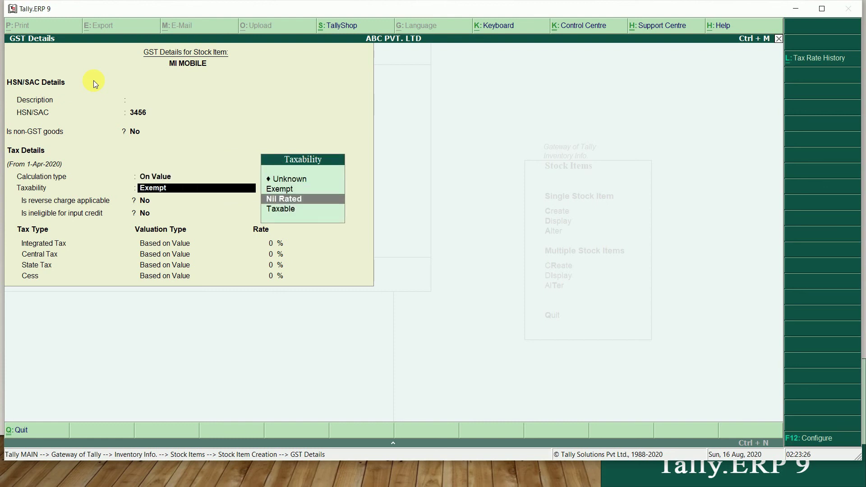
{"action": "key", "text": "Return"}
{"action": "key", "text": "Return"}
{"action": "key", "text": "Return"}
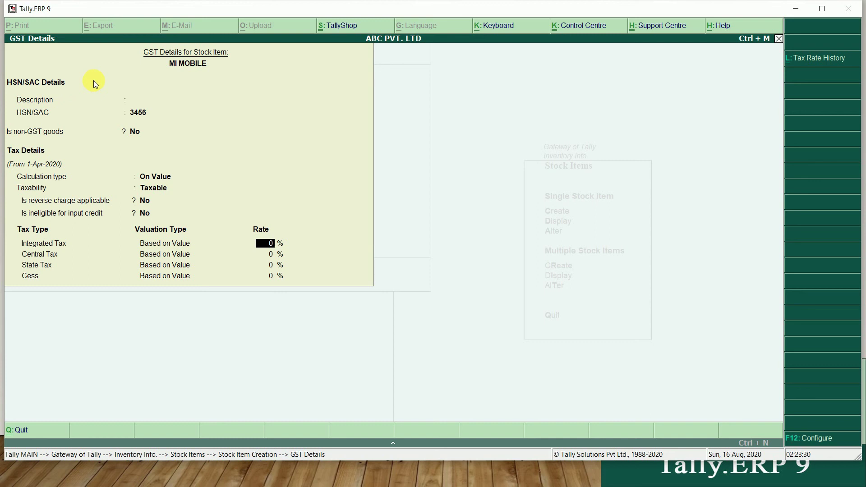
{"action": "type", "text": "12"}
{"action": "key", "text": "Return"}
{"action": "key", "text": "Return"}
{"action": "key", "text": "Return"}
{"action": "key", "text": "Return"}
{"action": "key", "text": "Return"}
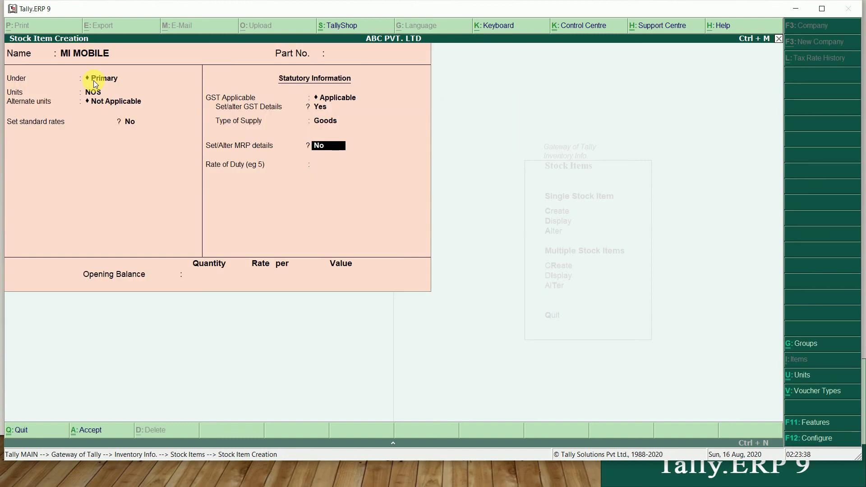
Accept MI MOBILE past the MRP and duty fields, then exit to Gateway of Tally
{"action": "key", "text": "Return"}
{"action": "key", "text": "Return"}
{"action": "key", "text": "Return"}
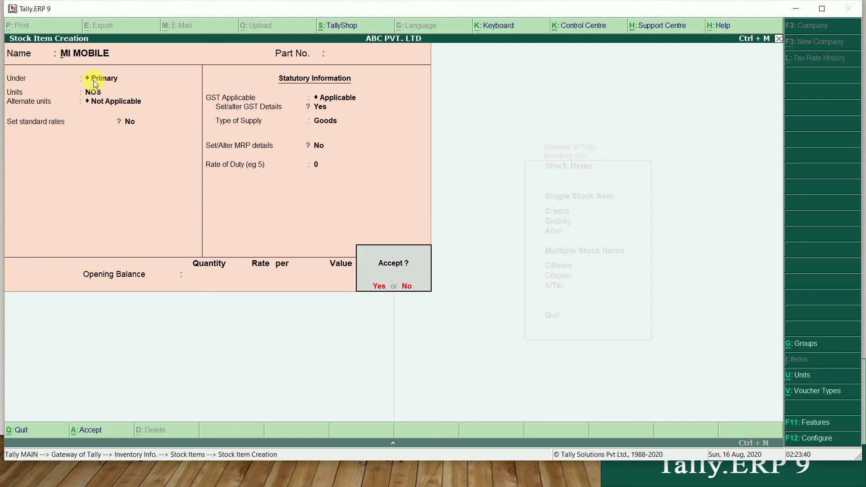
{"action": "key", "text": "Return"}
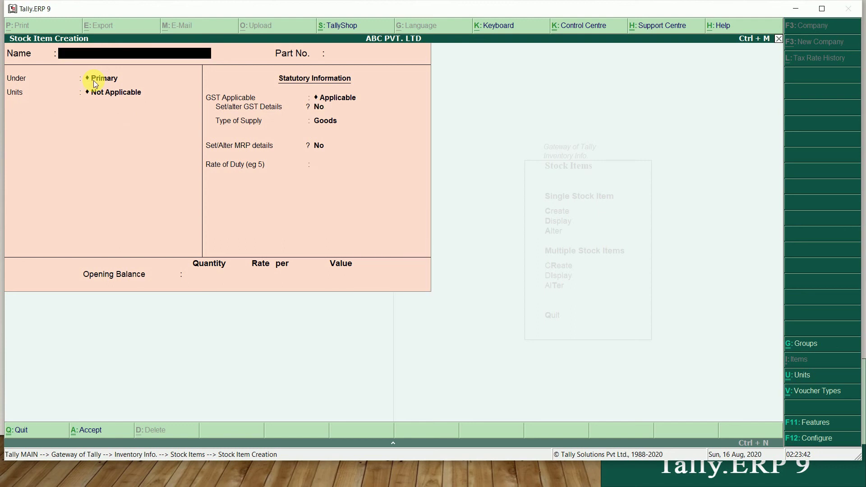
{"action": "key", "text": "Escape"}
{"action": "key", "text": "Escape"}
{"action": "key", "text": "Escape"}
{"action": "key", "text": "Escape"}
{"action": "key", "text": "Escape"}
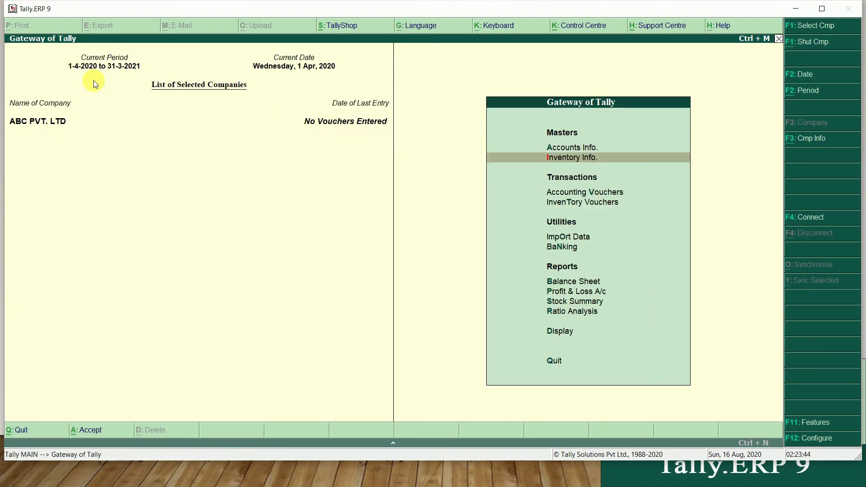